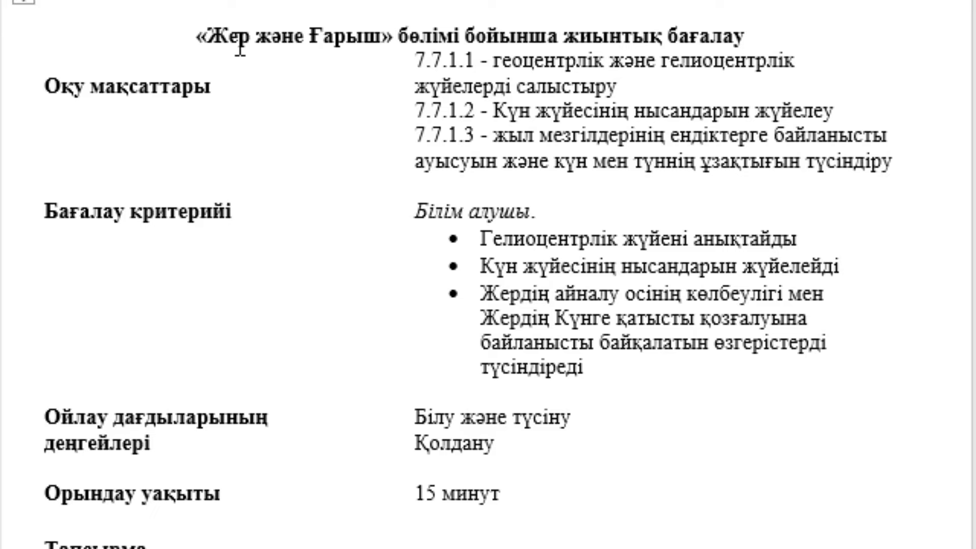
# Step: Review the worksheet from the Жер және Ғарыш title down to question 1's diagrams
pyautogui.moveTo(208, 35); pyautogui.dragTo(382, 36)
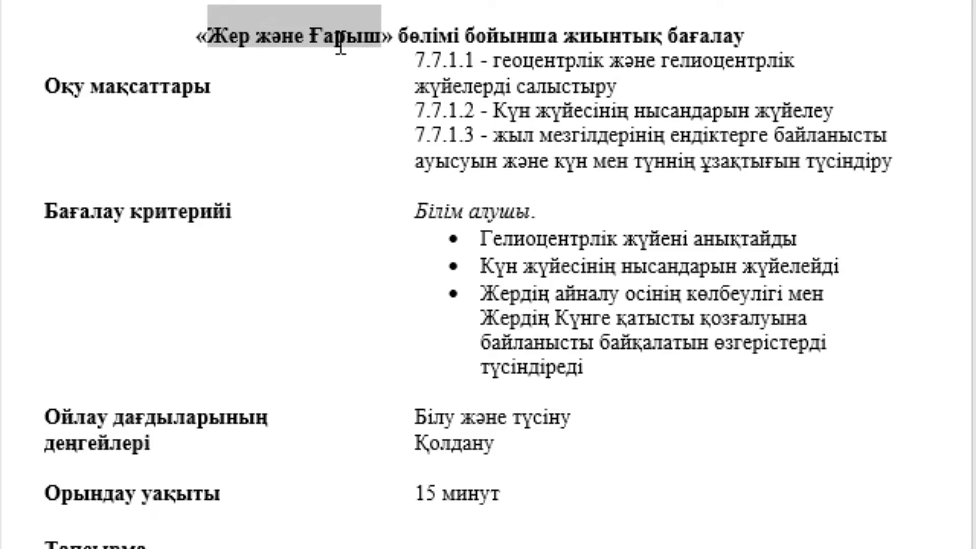
pyautogui.click(343, 171)
pyautogui.scroll(-2, 344, 170)
pyautogui.scroll(-3, 344, 170)
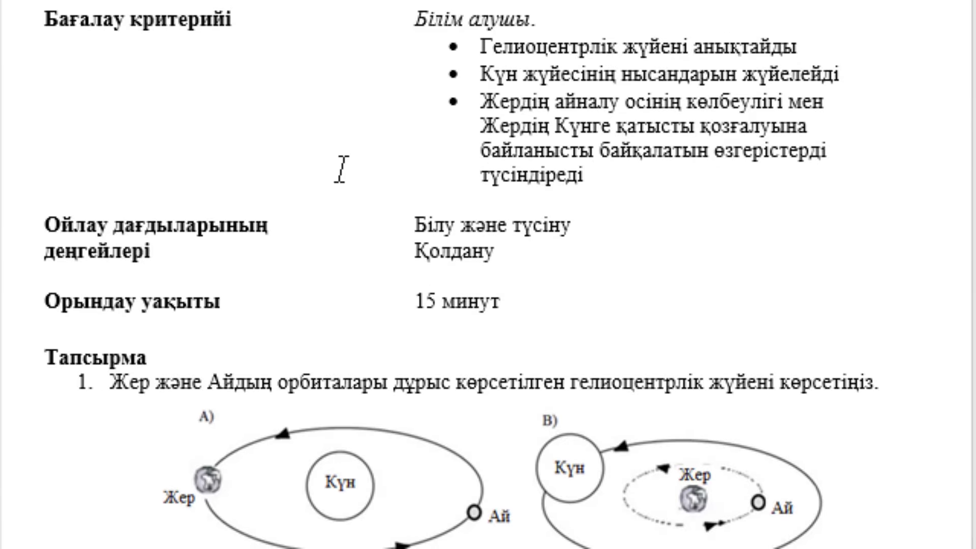
pyautogui.moveTo(416, 303); pyautogui.dragTo(457, 303)
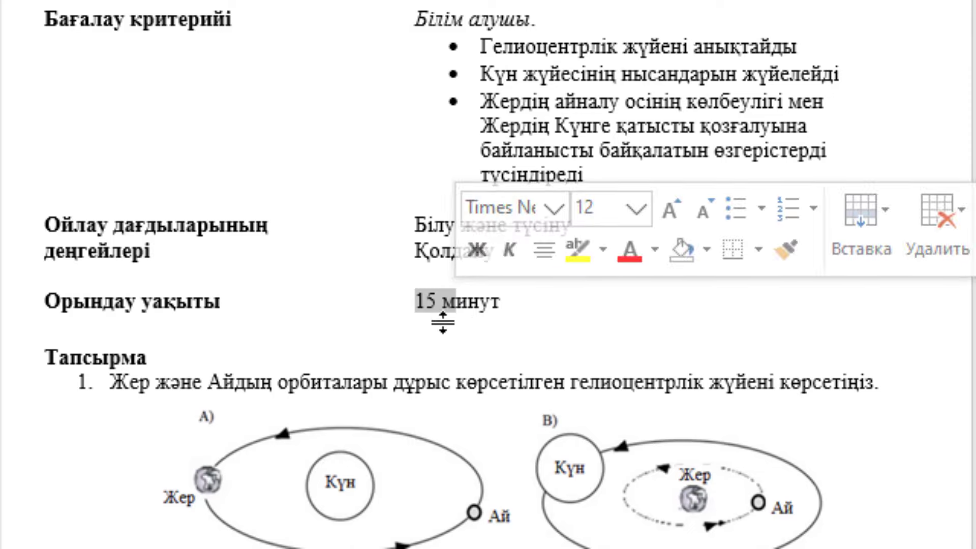
pyautogui.scroll(-1, 254, 295)
pyautogui.scroll(-2, 118, 276)
pyautogui.click(94, 229)
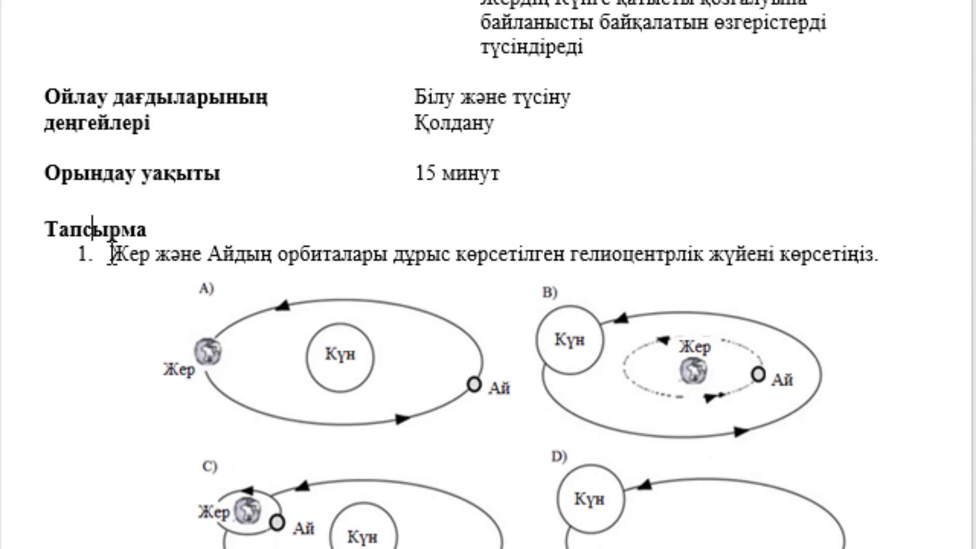
pyautogui.scroll(-2, 125, 239)
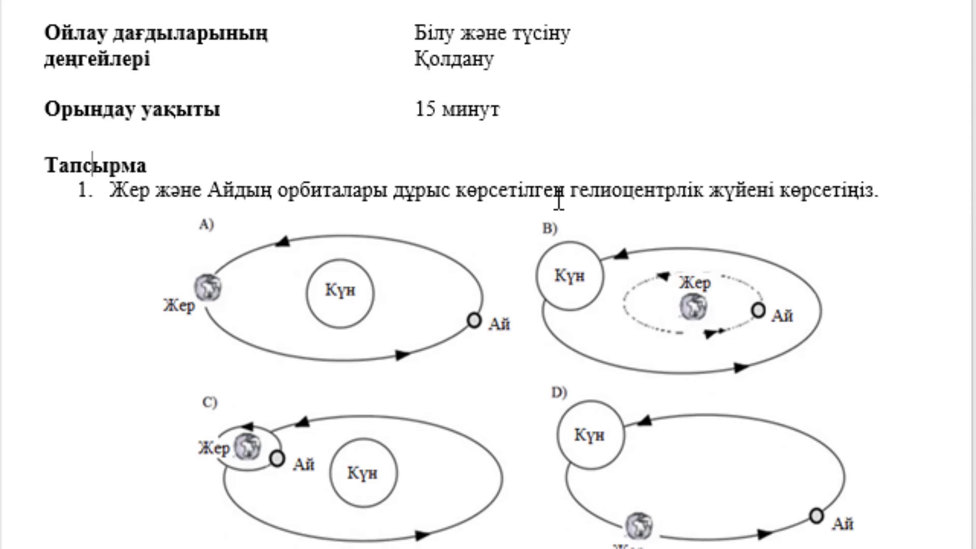
pyautogui.scroll(-3, 829, 199)
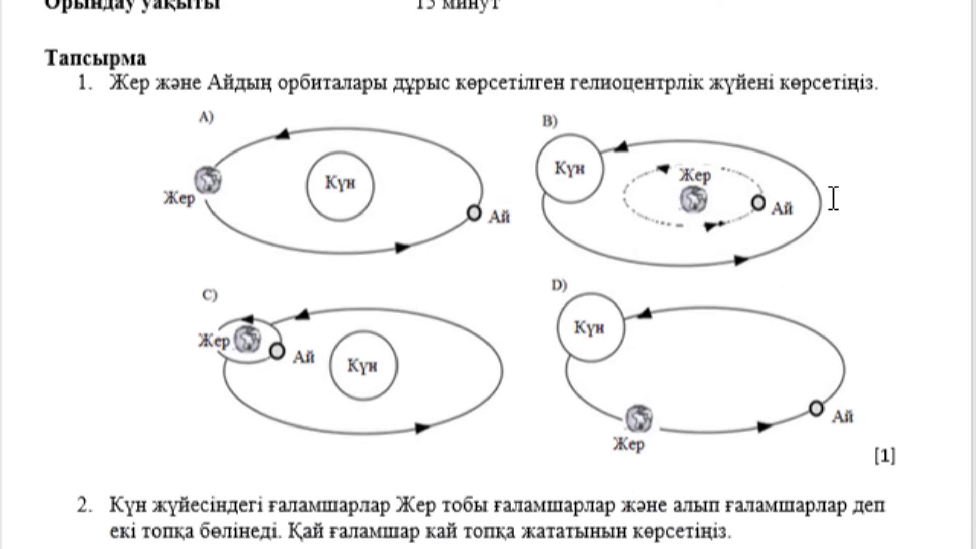
pyautogui.scroll(-1, 829, 198)
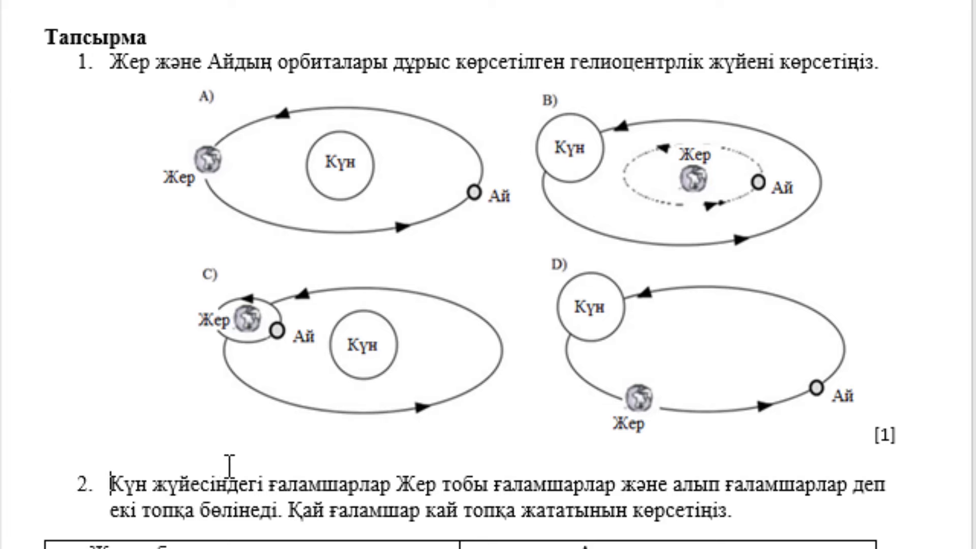
# Step: Add the answer C in bold on a new line beneath question 1's orbit diagrams
pyautogui.press('Return')
pyautogui.write('C')
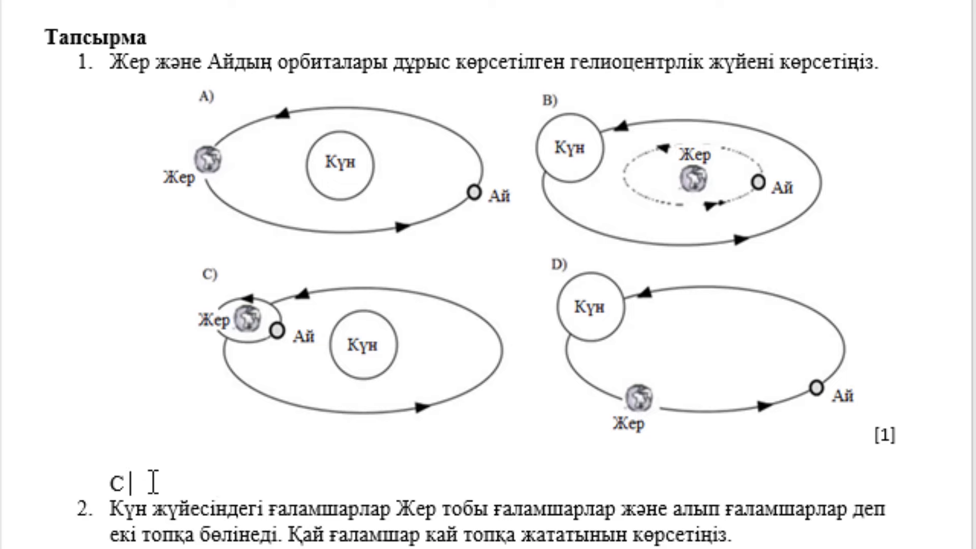
pyautogui.moveTo(153, 483); pyautogui.dragTo(102, 489)
pyautogui.hotkey('ctrl', 'b')
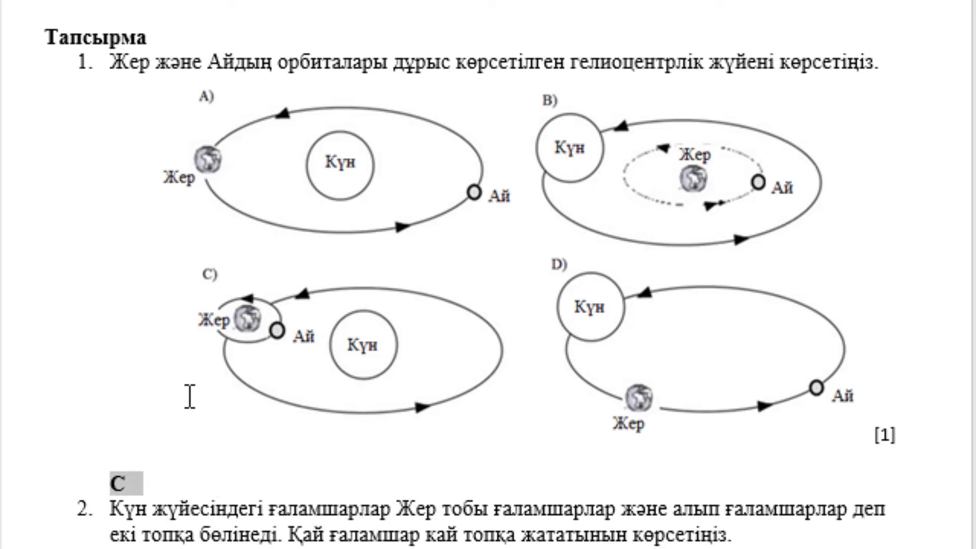
pyautogui.scroll(-6, 204, 387)
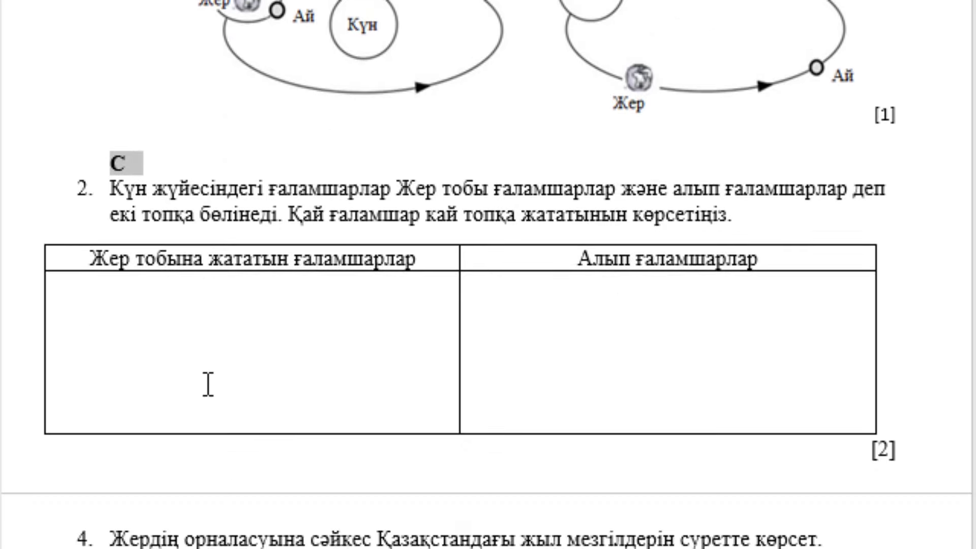
pyautogui.click(226, 194)
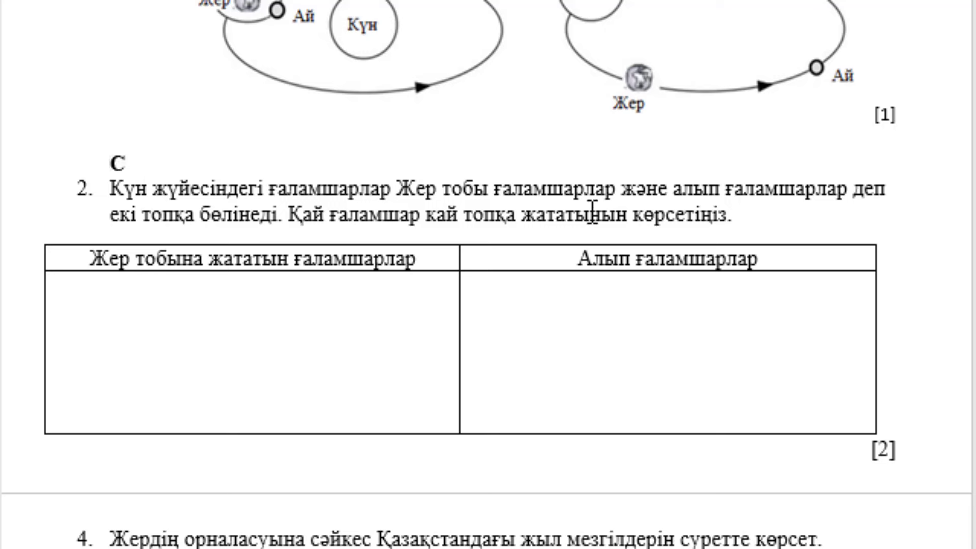
pyautogui.moveTo(780, 189); pyautogui.dragTo(816, 189)
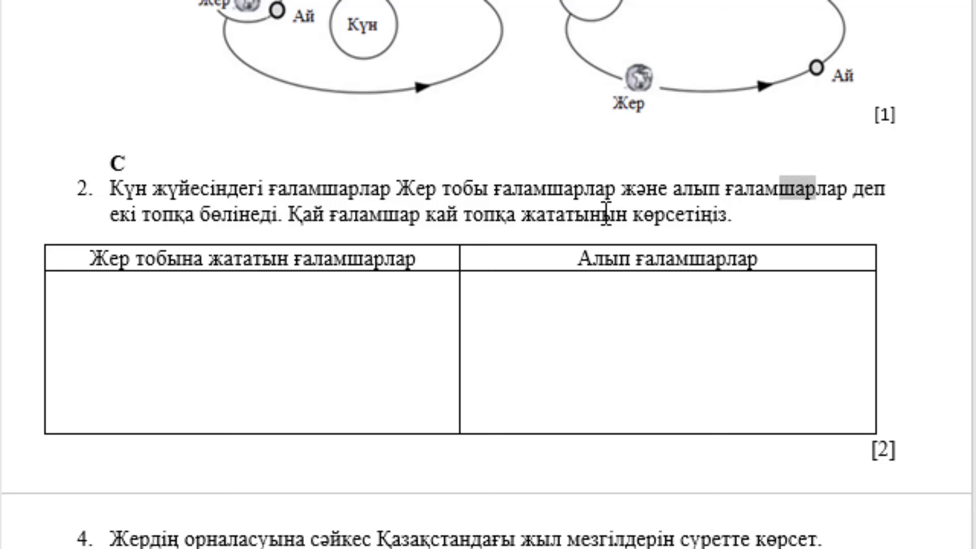
# Step: Fill the table with 'Меркурий, Венера, Жер және Марс' and 'Юпитер, Сатурн, Уран және Нептун'
pyautogui.click(253, 262)
pyautogui.write('мер')
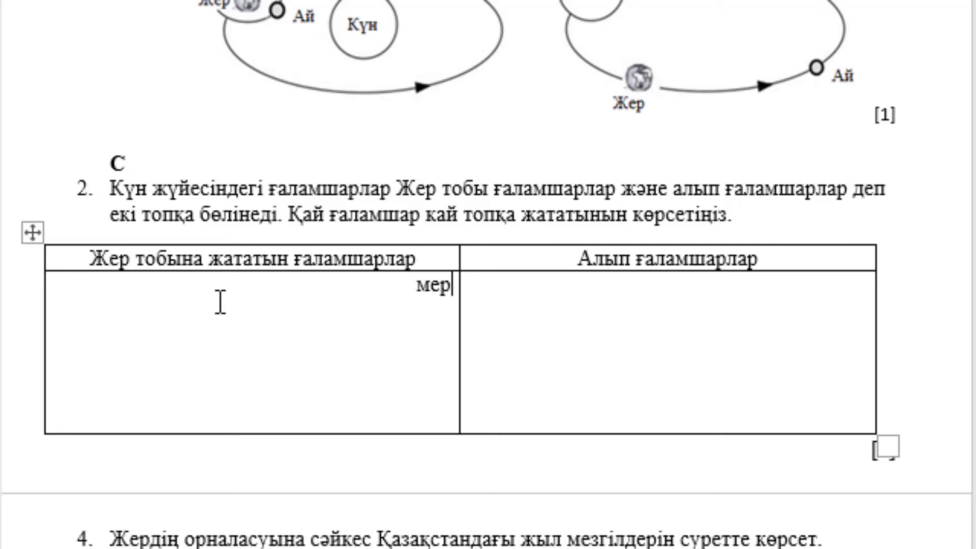
pyautogui.write('курий')
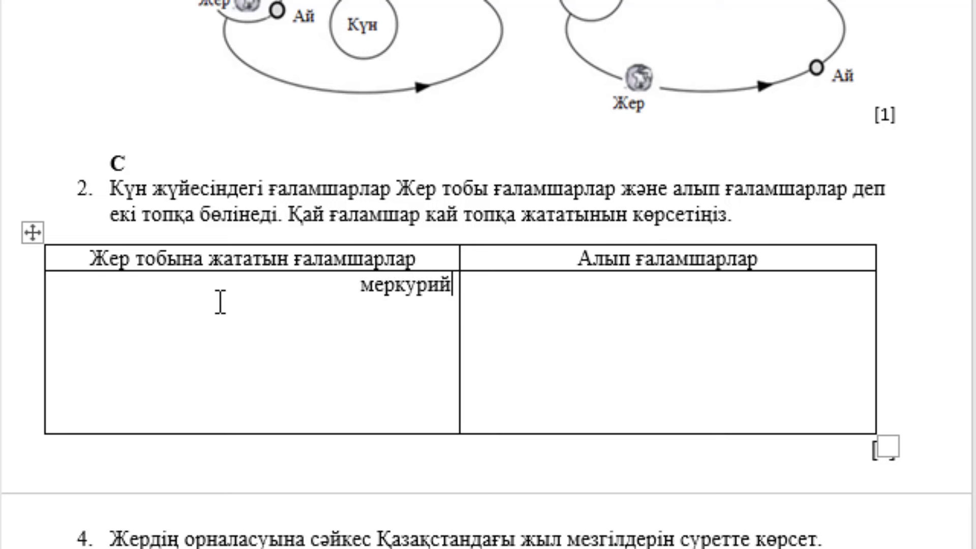
pyautogui.write(', ')
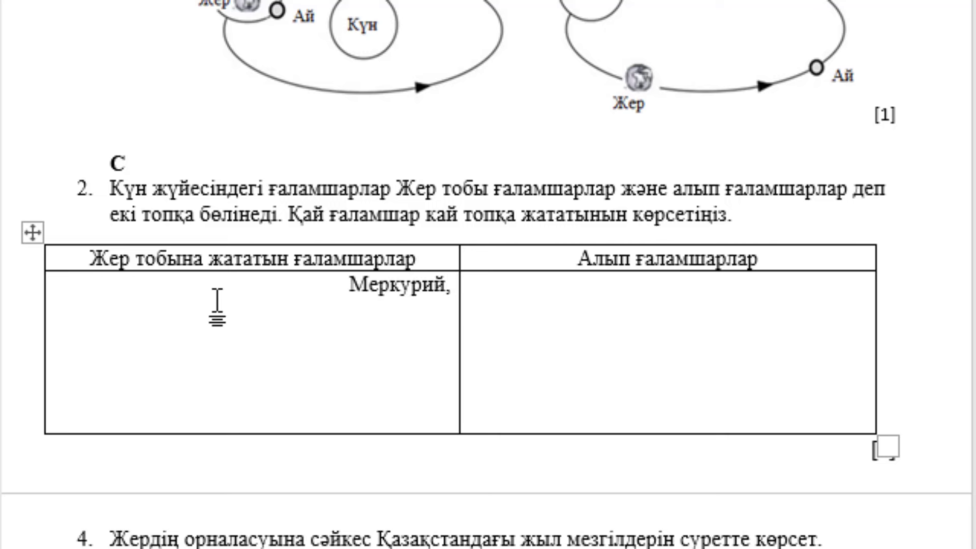
pyautogui.write('В')
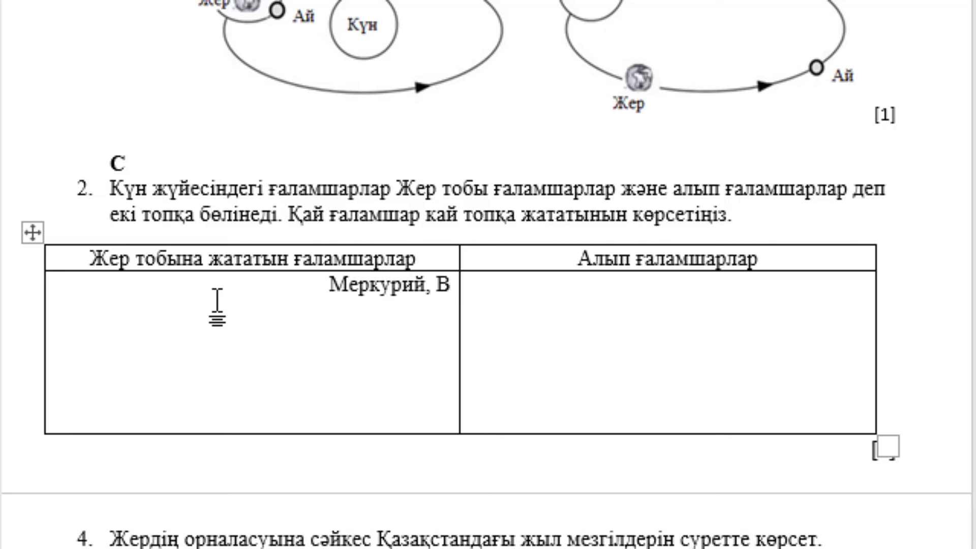
pyautogui.write('енера, ')
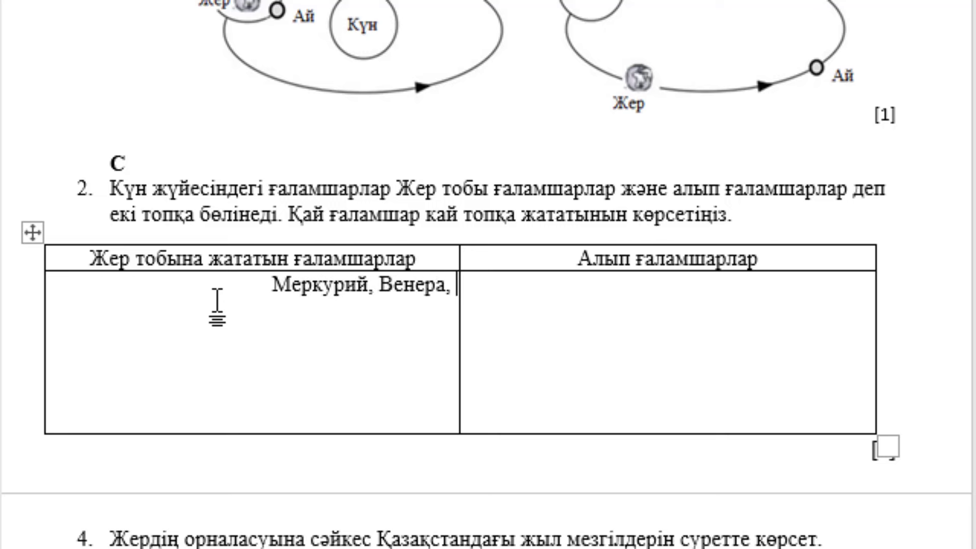
pyautogui.write('Же')
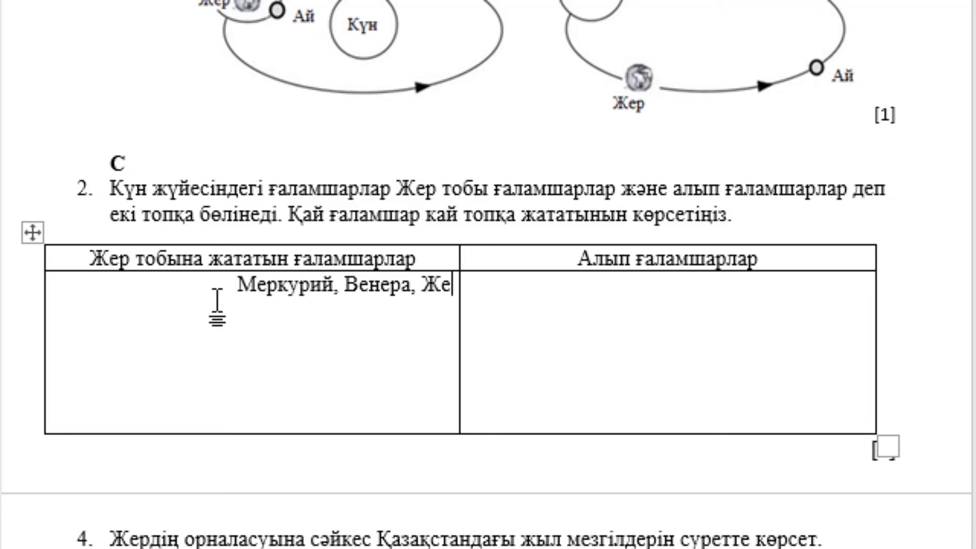
pyautogui.write('р жә')
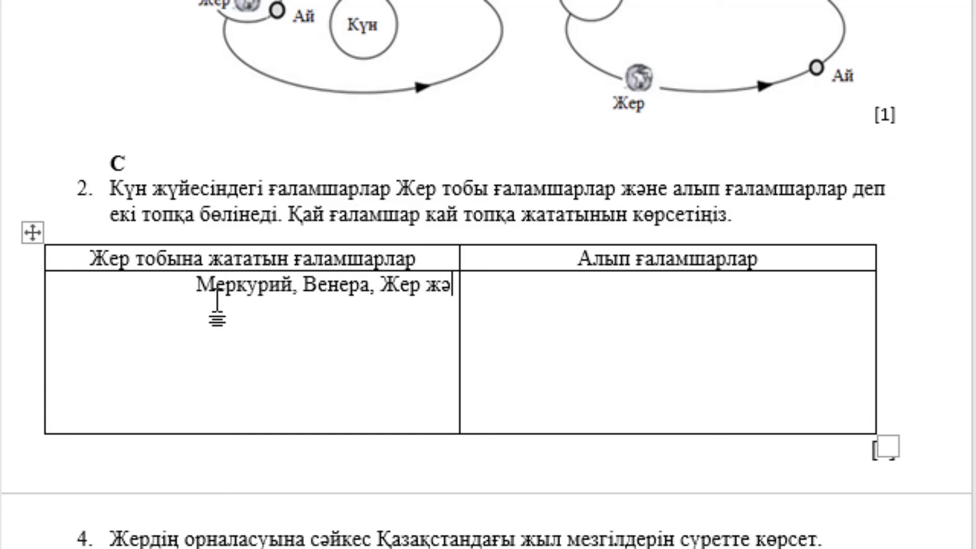
pyautogui.write('не Марс')
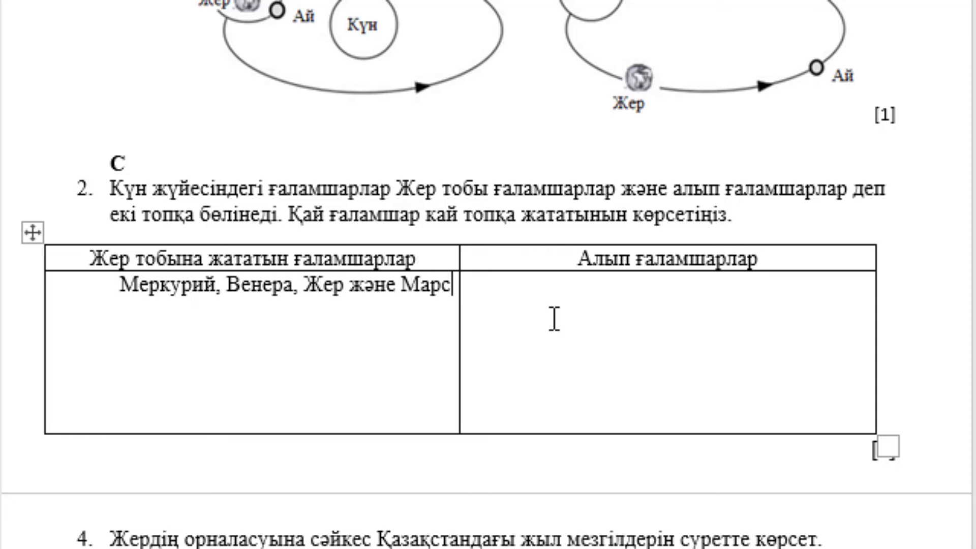
pyautogui.click(645, 312)
pyautogui.write('Юпит')
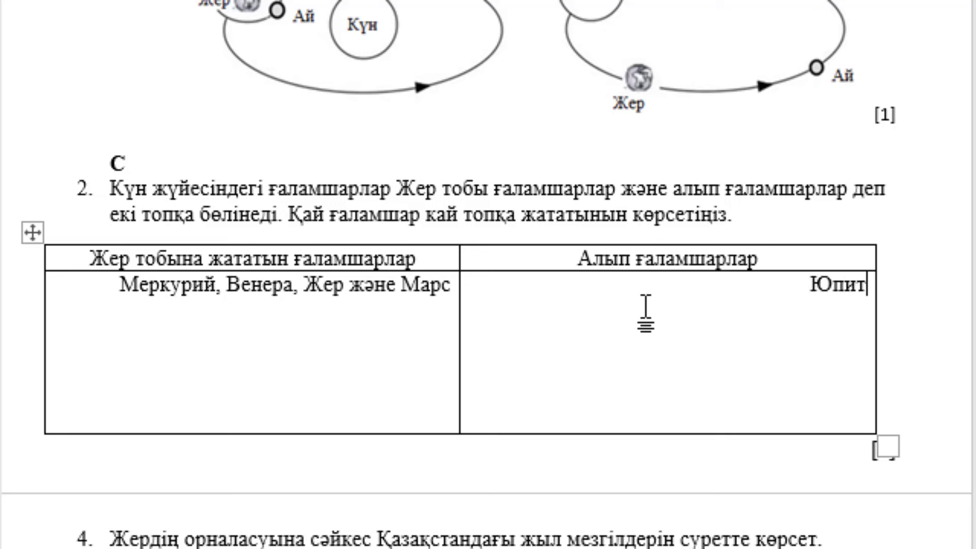
pyautogui.write('ер, ')
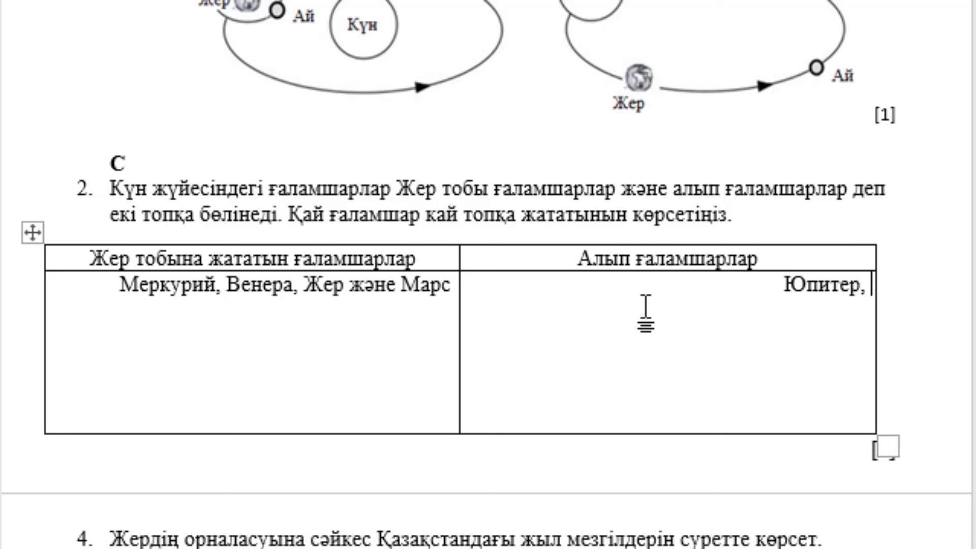
pyautogui.write('Сатурн,')
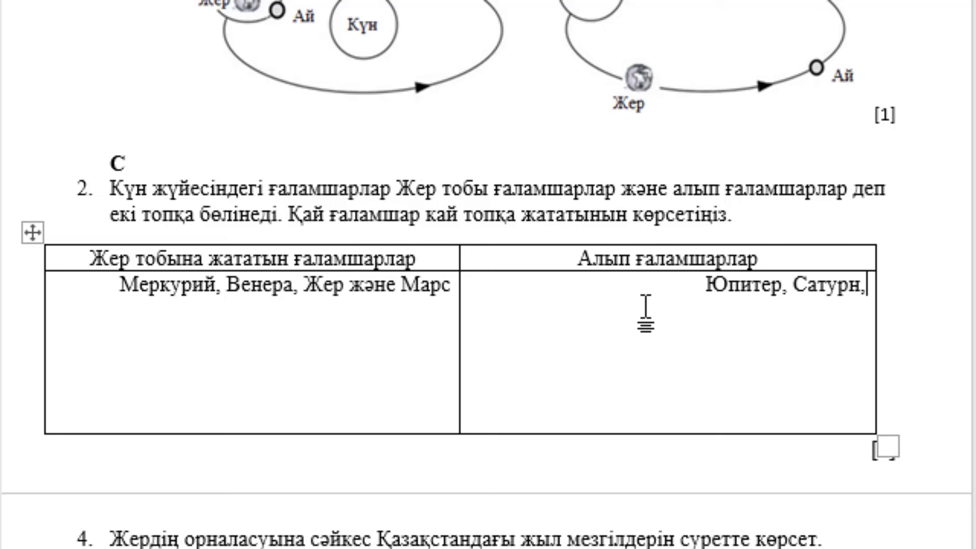
pyautogui.write(' Ура')
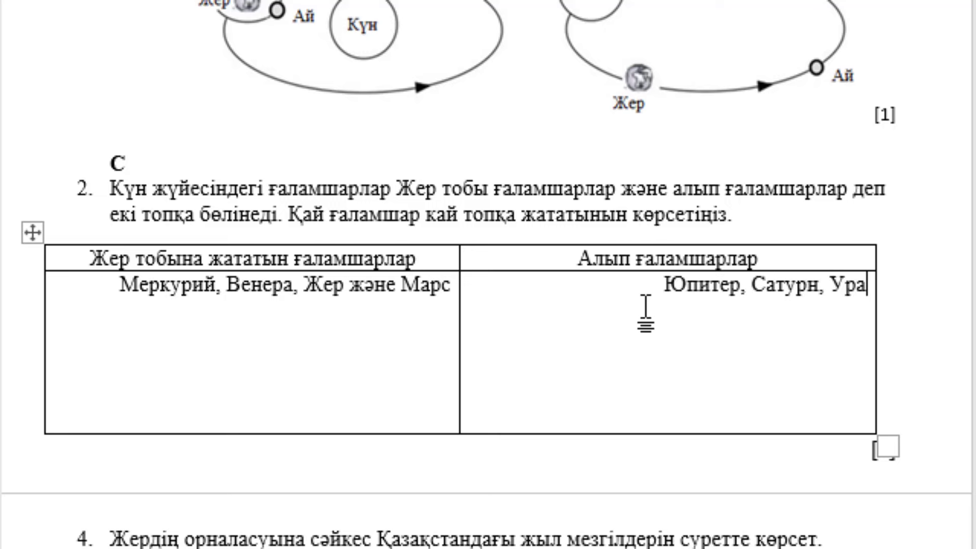
pyautogui.write('н ')
pyautogui.write('ж')
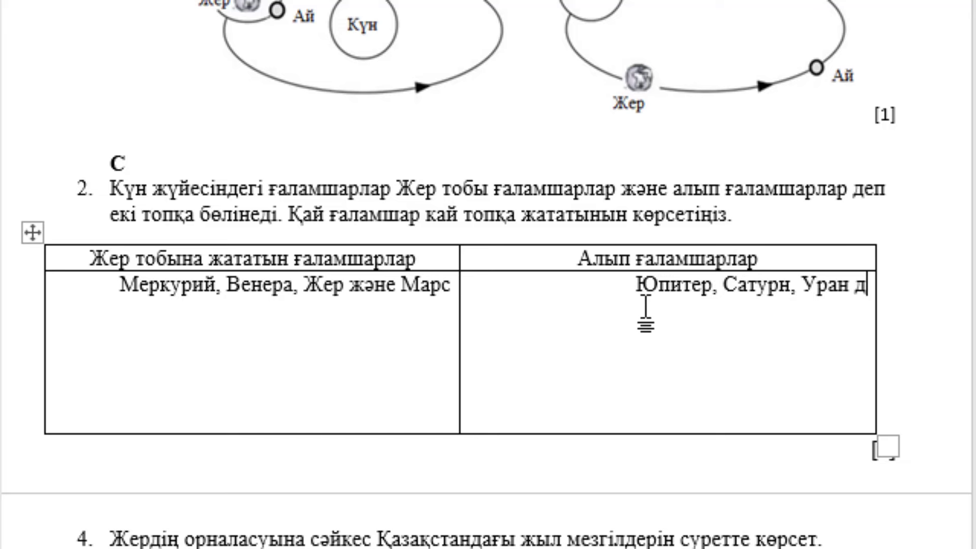
pyautogui.press('BackSpace')
pyautogui.write('және')
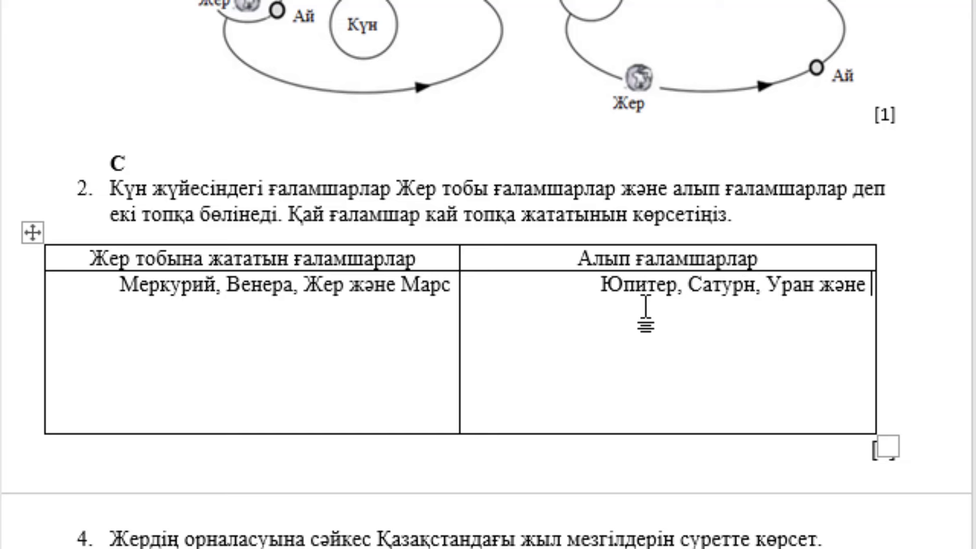
pyautogui.write(' Нептун')
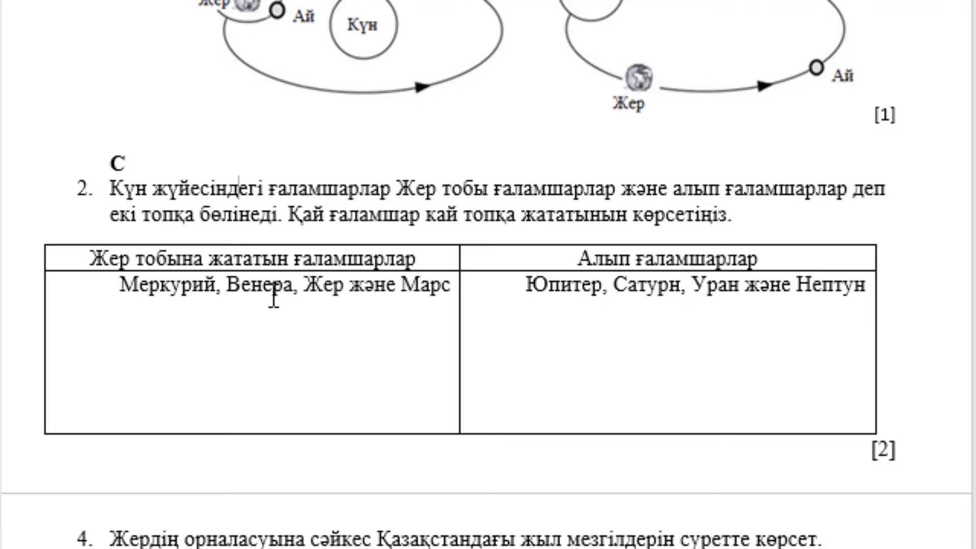
# Step: Scroll past the planet table to question 3's orbit diagram and clear the heading's shading
pyautogui.scroll(3, 274, 298)
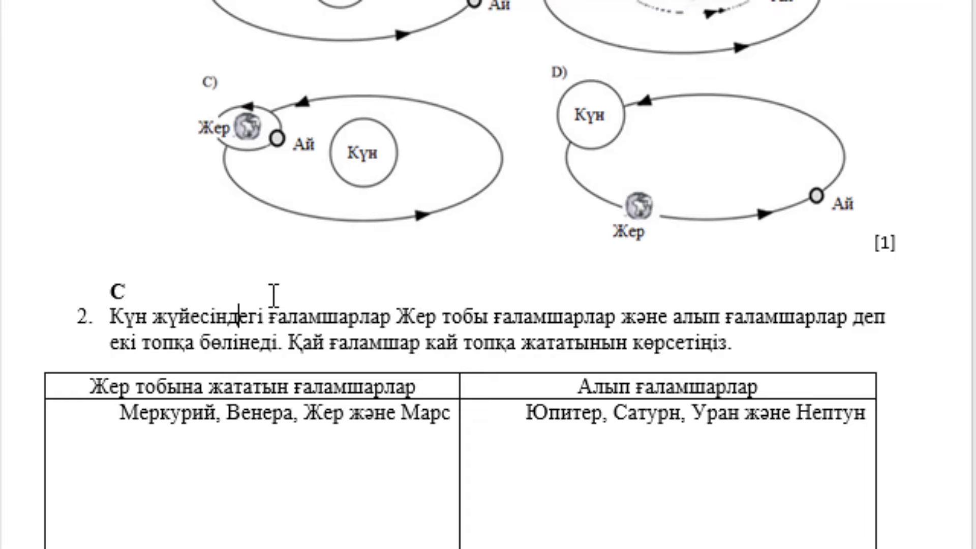
pyautogui.scroll(-3, 274, 295)
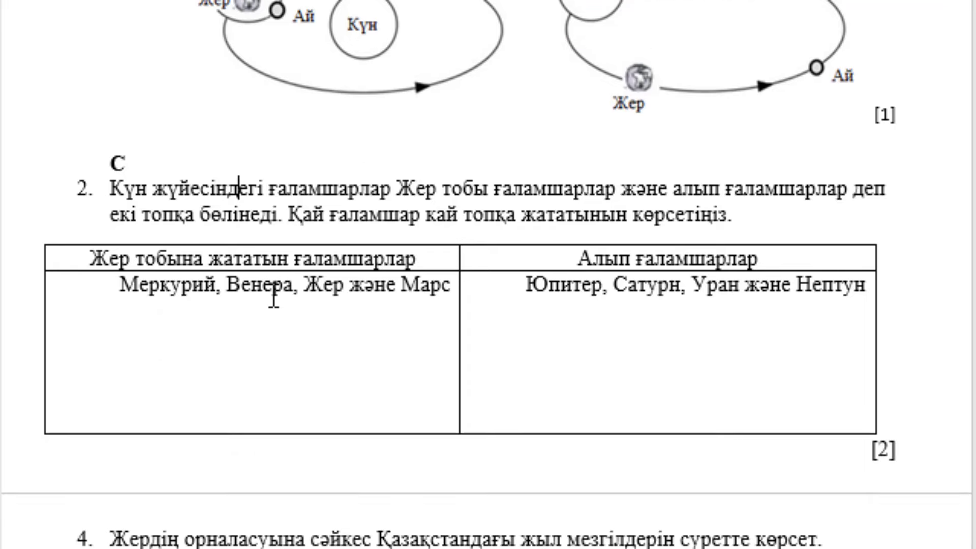
pyautogui.scroll(-2, 273, 298)
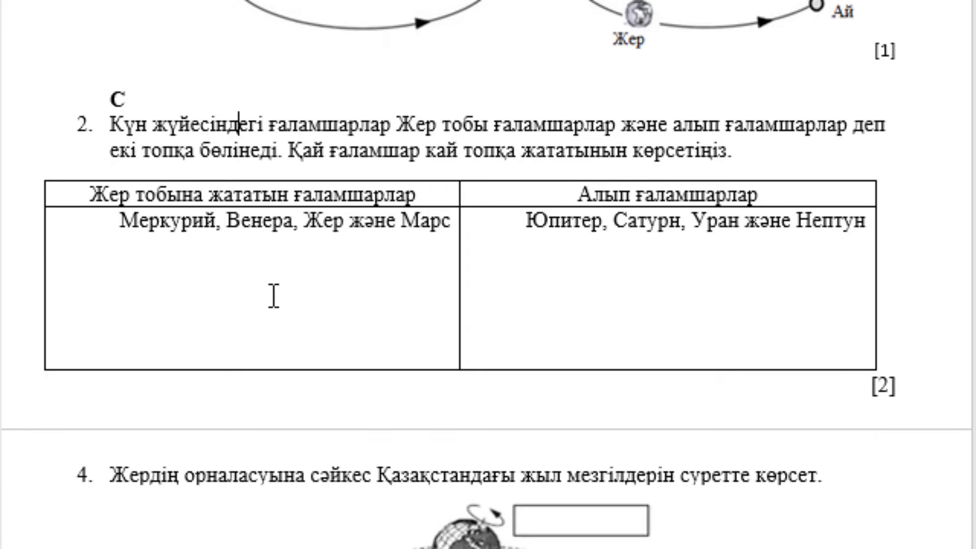
pyautogui.scroll(-3, 274, 296)
pyautogui.scroll(-1, 272, 298)
pyautogui.scroll(-2, 273, 294)
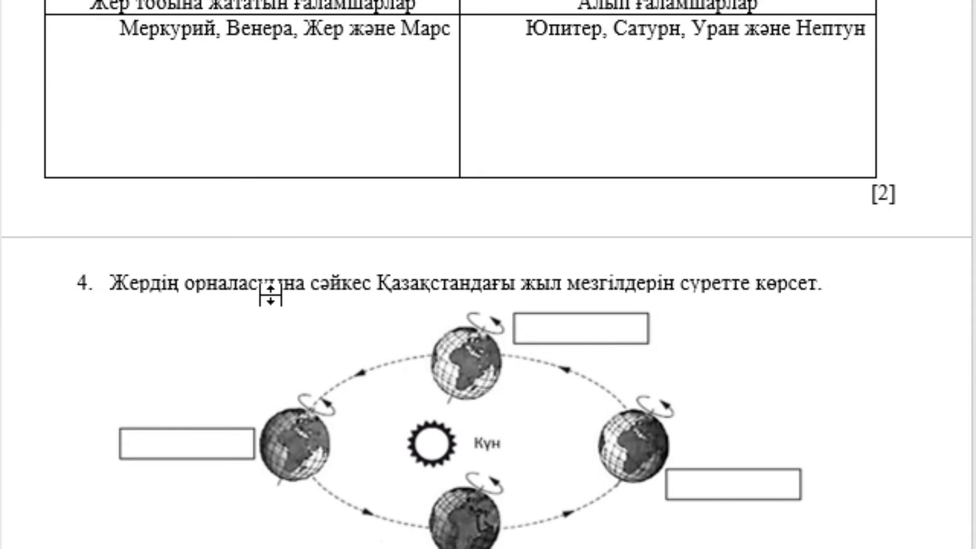
pyautogui.scroll(-2, 271, 294)
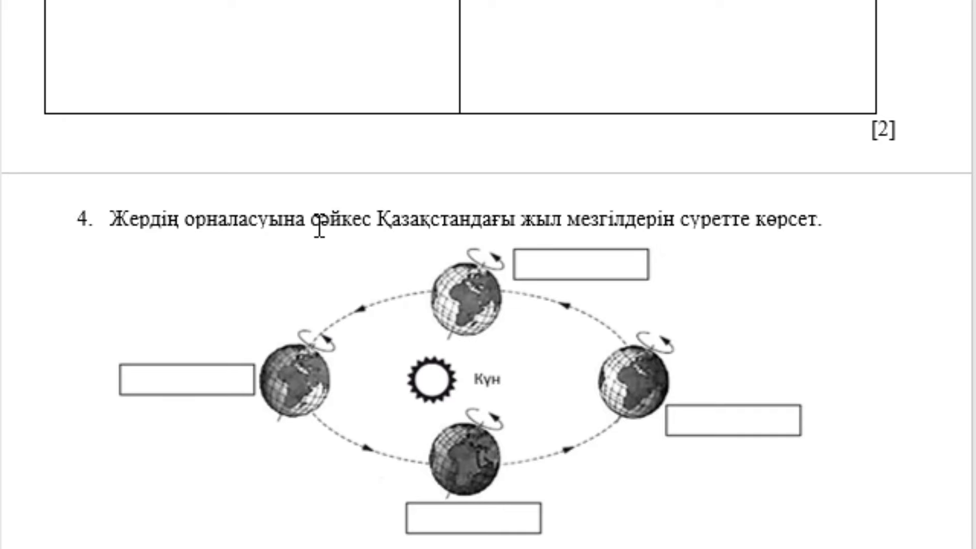
pyautogui.scroll(-2, 331, 200)
pyautogui.scroll(-2, 333, 194)
pyautogui.scroll(-2, 335, 193)
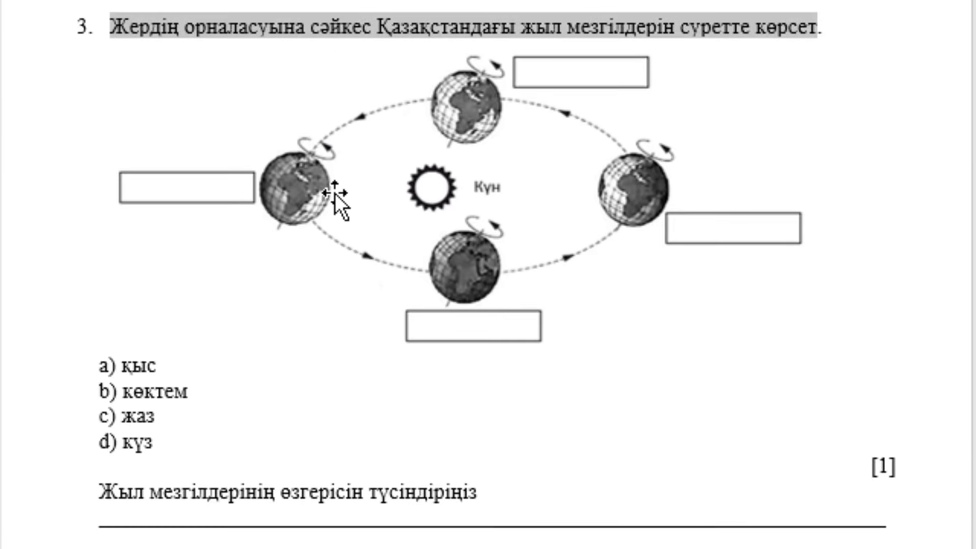
pyautogui.click(275, 405)
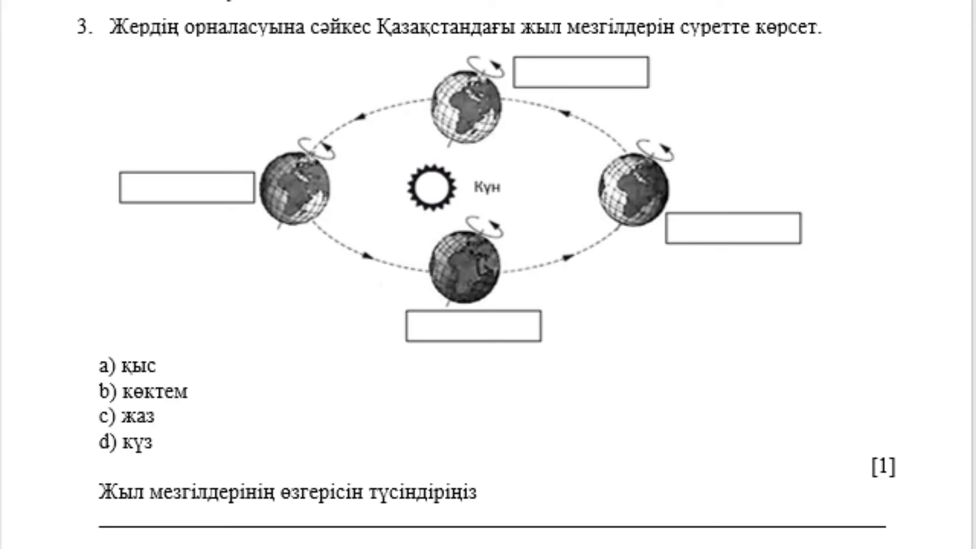
# Step: With the orbit diagram picture selected, show the Insert tab's Колонтитулы (header/footer) choices
pyautogui.click(563, 72)
pyautogui.click(147, 1)
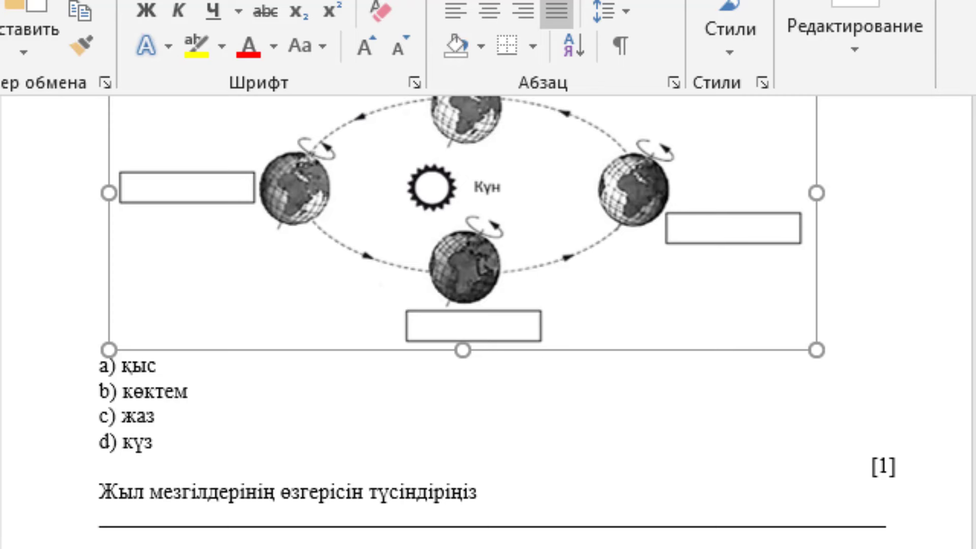
pyautogui.click(214, 1)
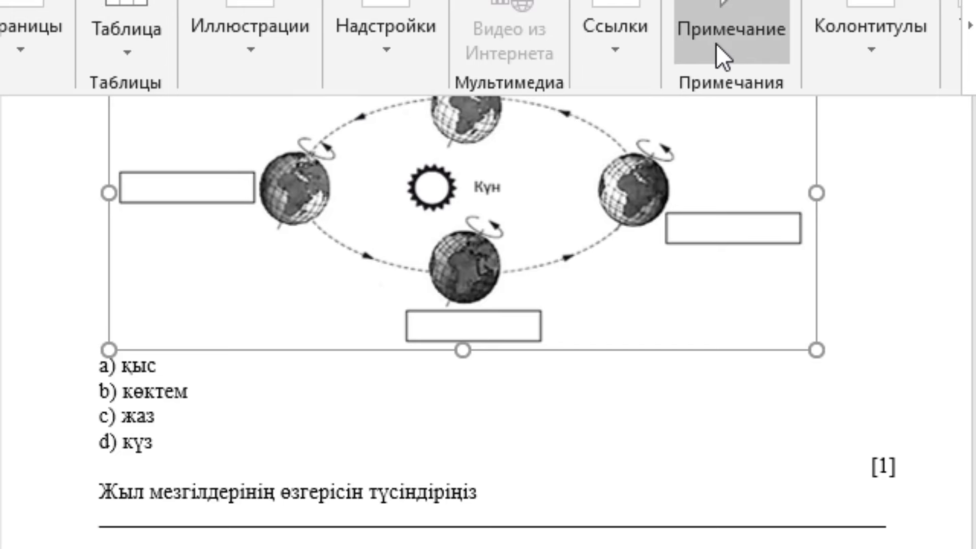
pyautogui.click(874, 57)
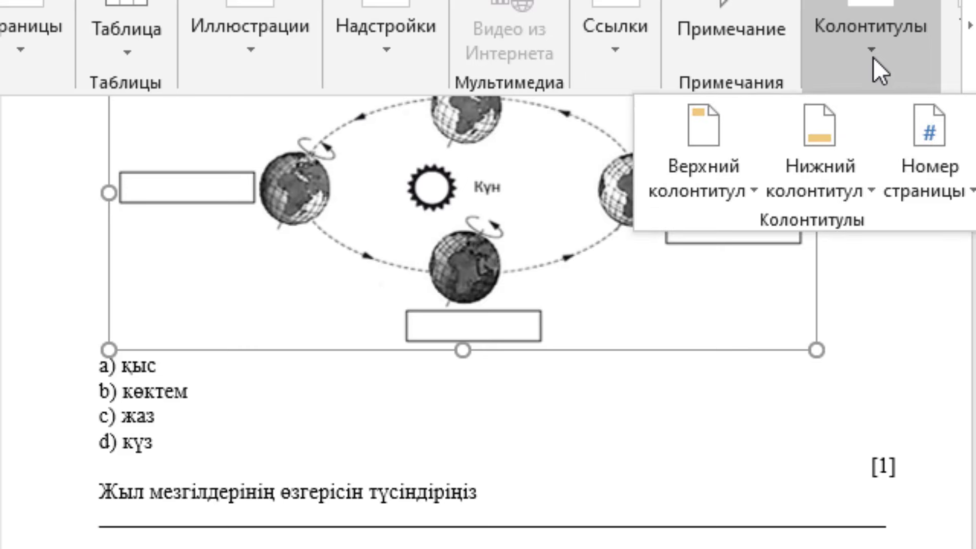
# Step: Place the Көктем label over the top globe's box, discarding the stray pasted copy
pyautogui.press('Escape')
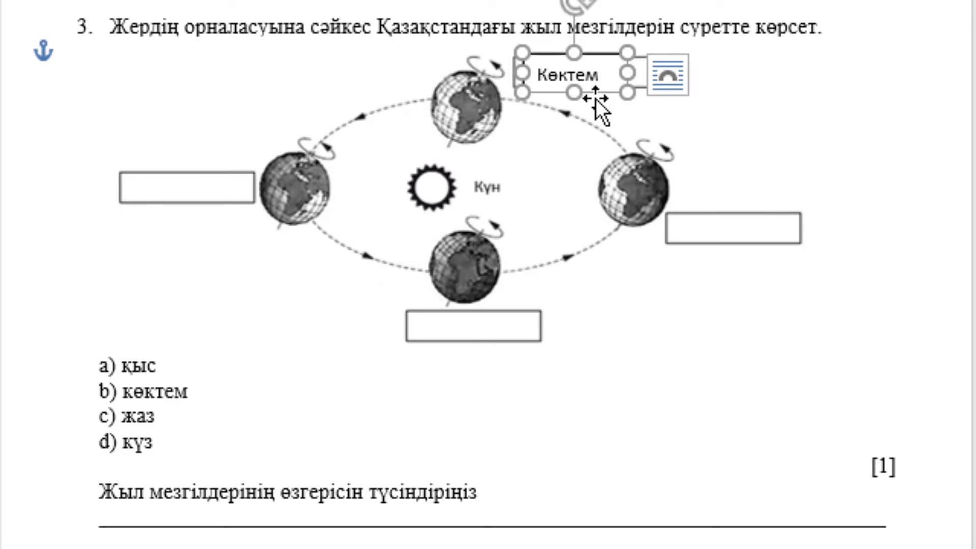
pyautogui.click(190, 127)
pyautogui.hotkey('ctrl', 'v')
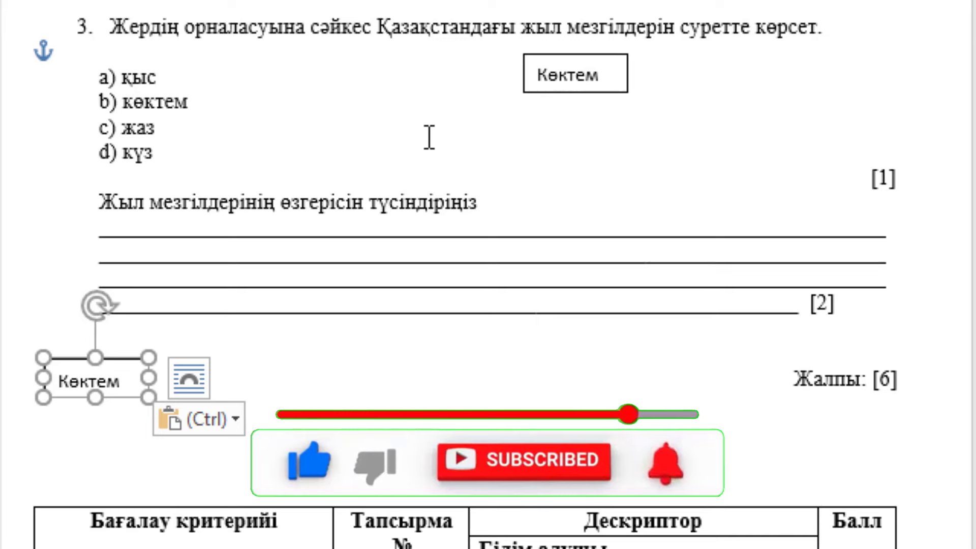
pyautogui.scroll(3, 430, 137)
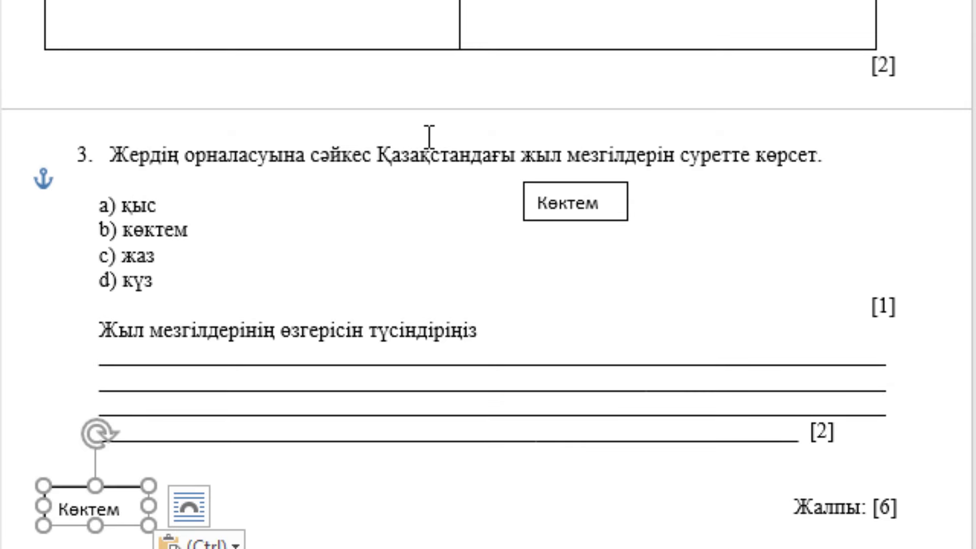
pyautogui.hotkey('ctrl', 'z')
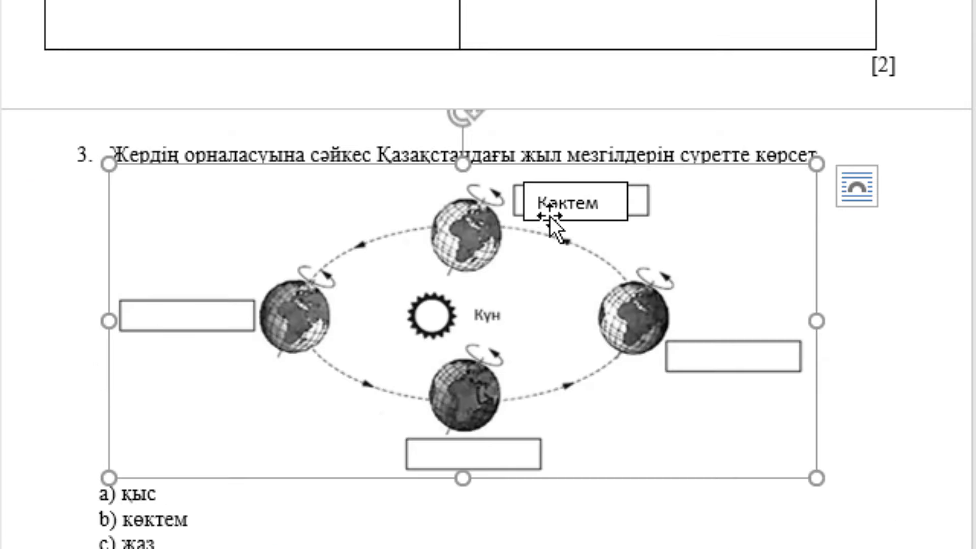
pyautogui.moveTo(550, 215)
pyautogui.mouseDown()
pyautogui.moveTo(274, 336)
pyautogui.moveTo(315, 318)
pyautogui.mouseUp()
pyautogui.moveTo(310, 249); pyautogui.dragTo(165, 333)
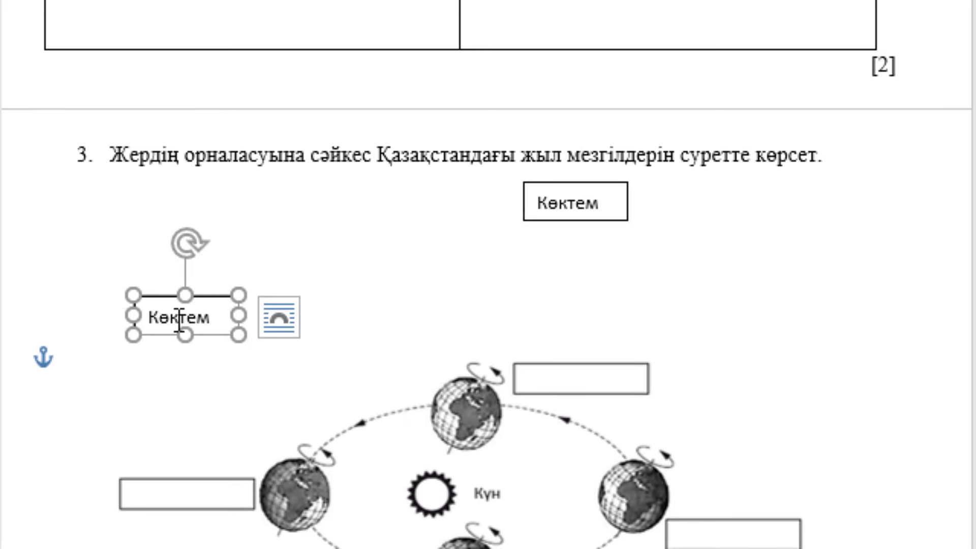
pyautogui.hotkey('ctrl', 'z')
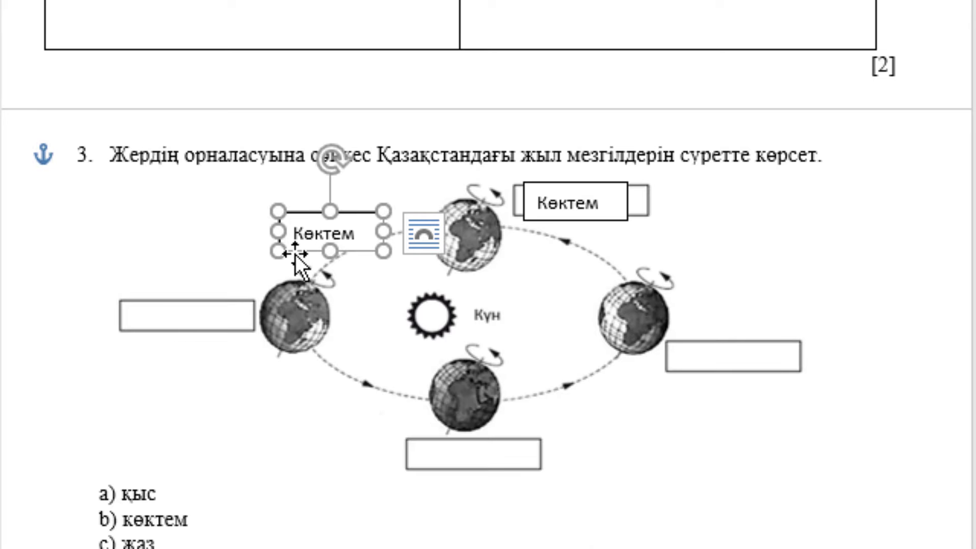
pyautogui.hotkey('ctrl', 'z')
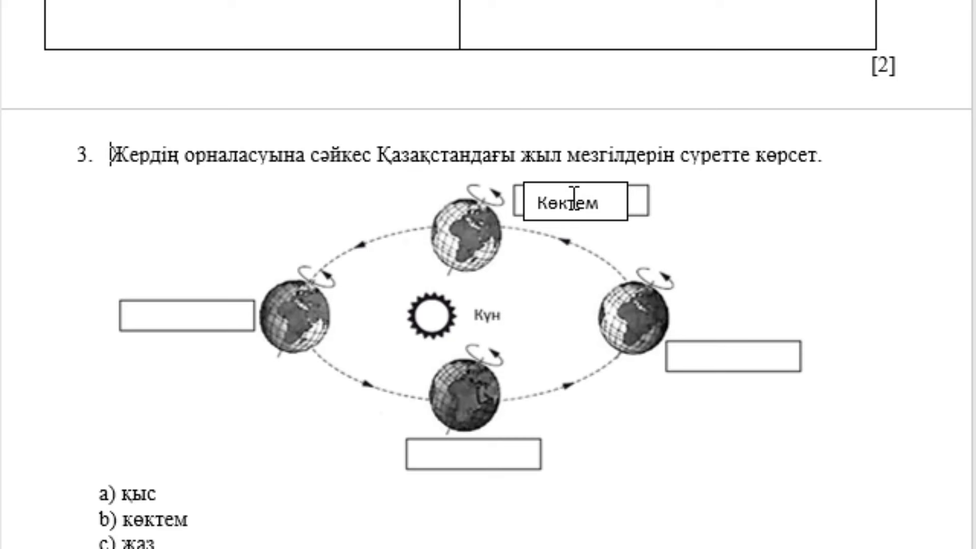
pyautogui.click(568, 203)
pyautogui.doubleClick(568, 202)
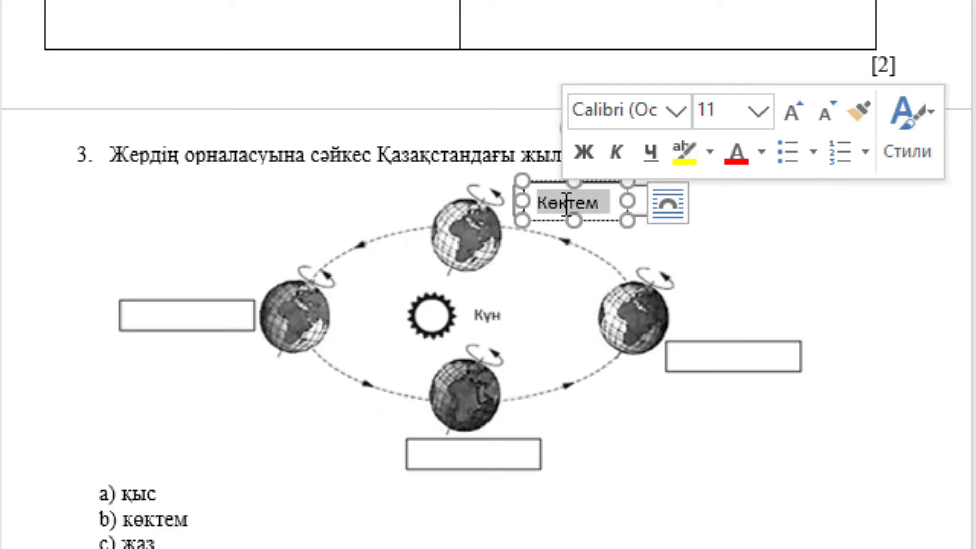
pyautogui.click(191, 326)
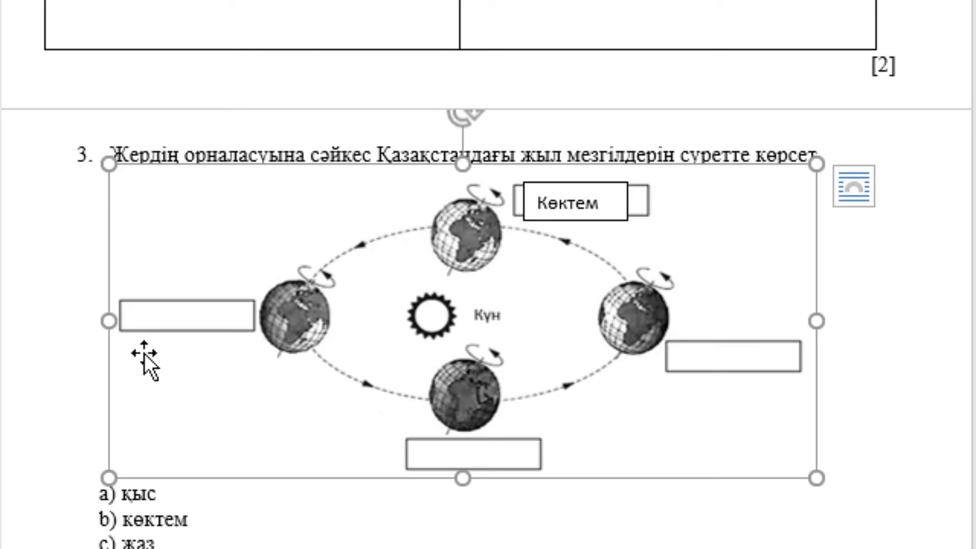
# Step: Insert a blank line before a) қыс and copy the Көктем label below the diagram
pyautogui.click(95, 495)
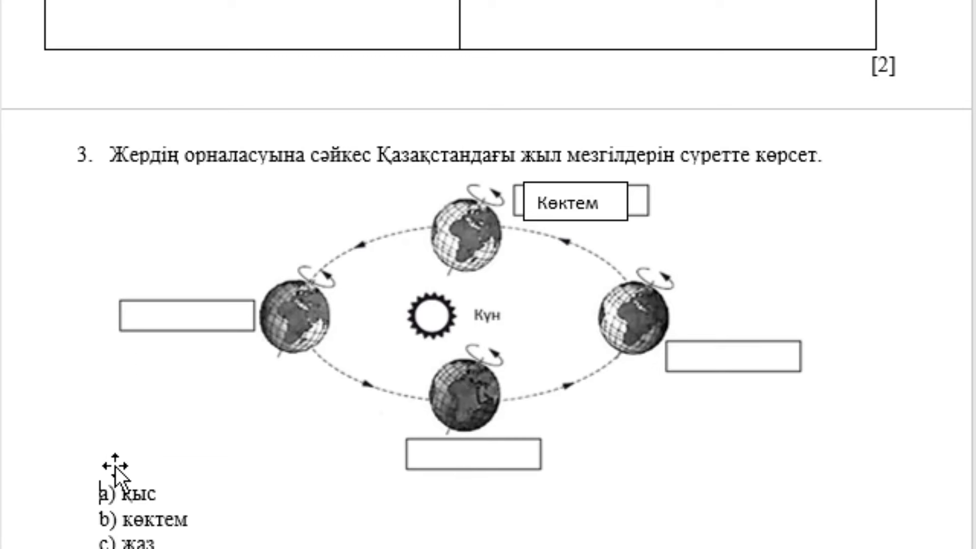
pyautogui.scroll(-3, 122, 458)
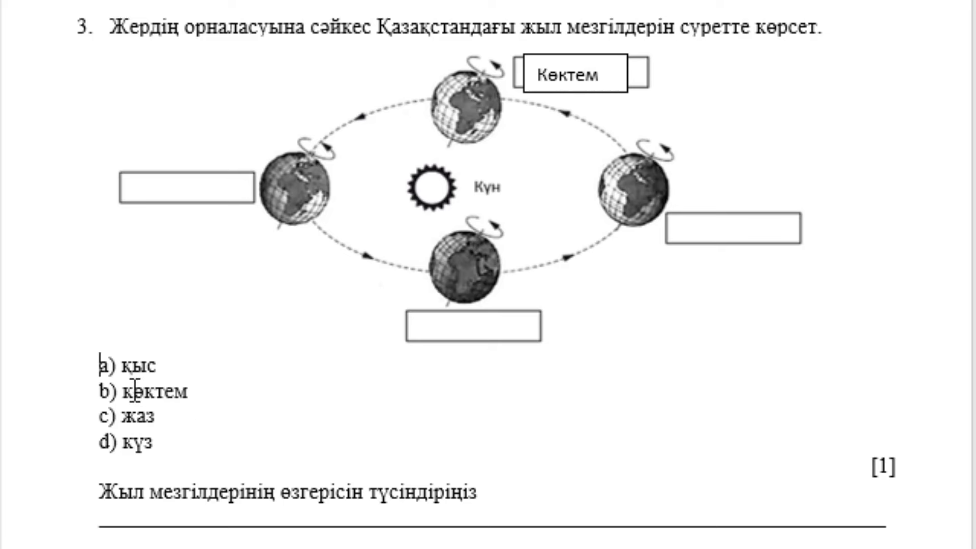
pyautogui.press('Return')
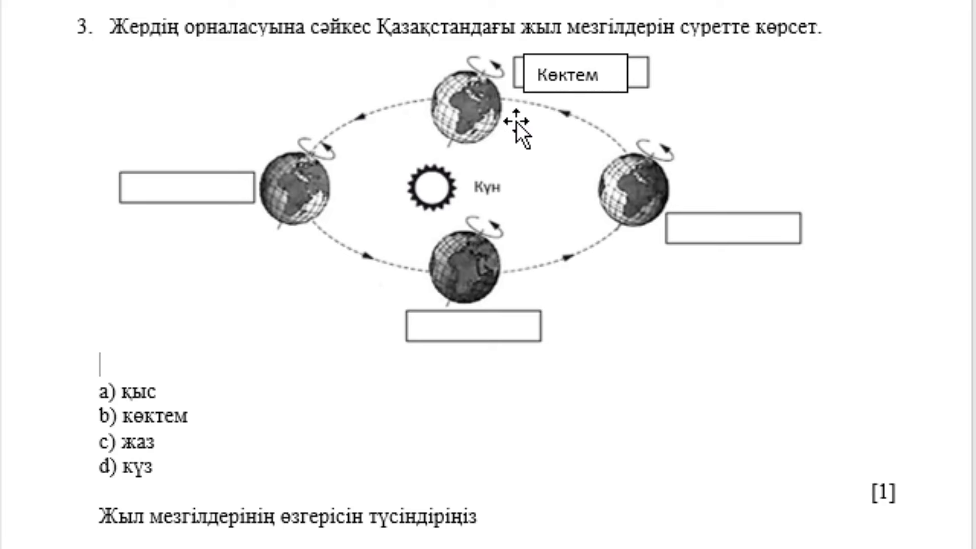
pyautogui.click(547, 90)
pyautogui.moveTo(547, 91)
pyautogui.mouseDown()
pyautogui.moveTo(494, 386)
pyautogui.moveTo(446, 457)
pyautogui.mouseUp()
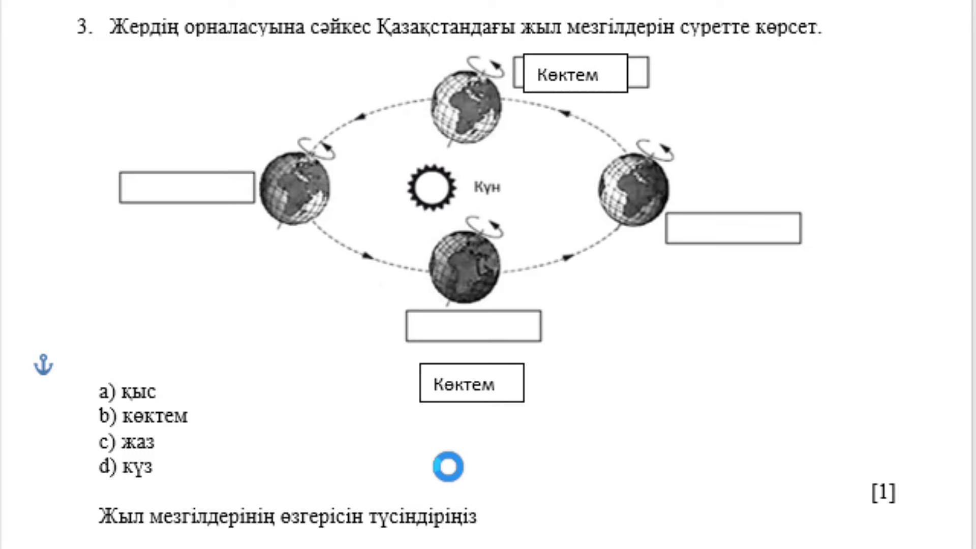
# Step: Change the copied label to Күз and move a box beside the right Earth
pyautogui.doubleClick(455, 385)
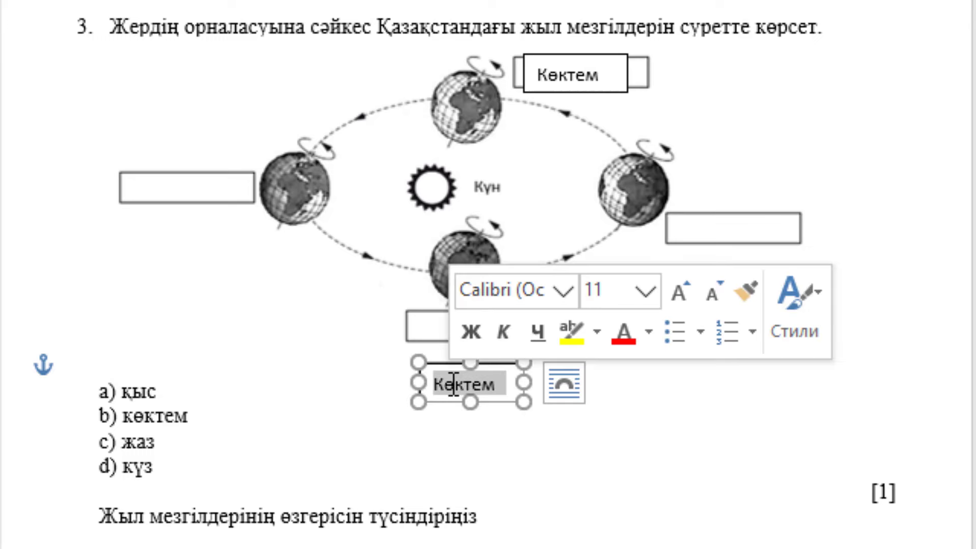
pyautogui.write('К')
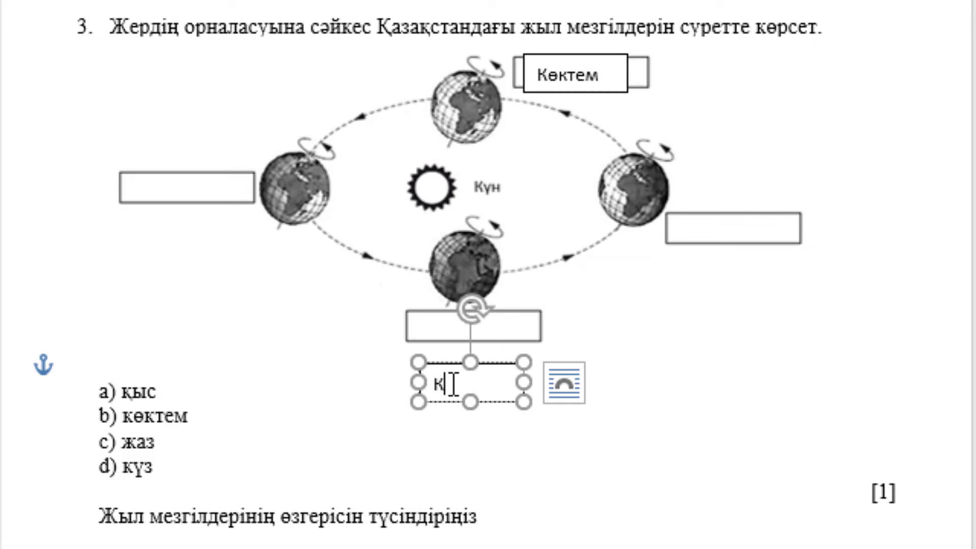
pyautogui.write('үз')
pyautogui.click(505, 400)
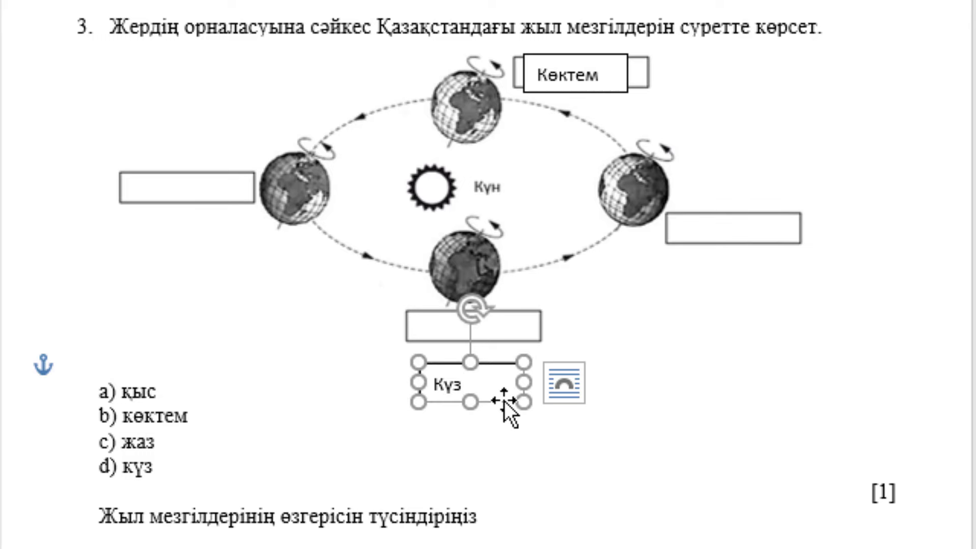
pyautogui.moveTo(505, 401); pyautogui.dragTo(916, 444)
pyautogui.scroll(-8, 916, 444)
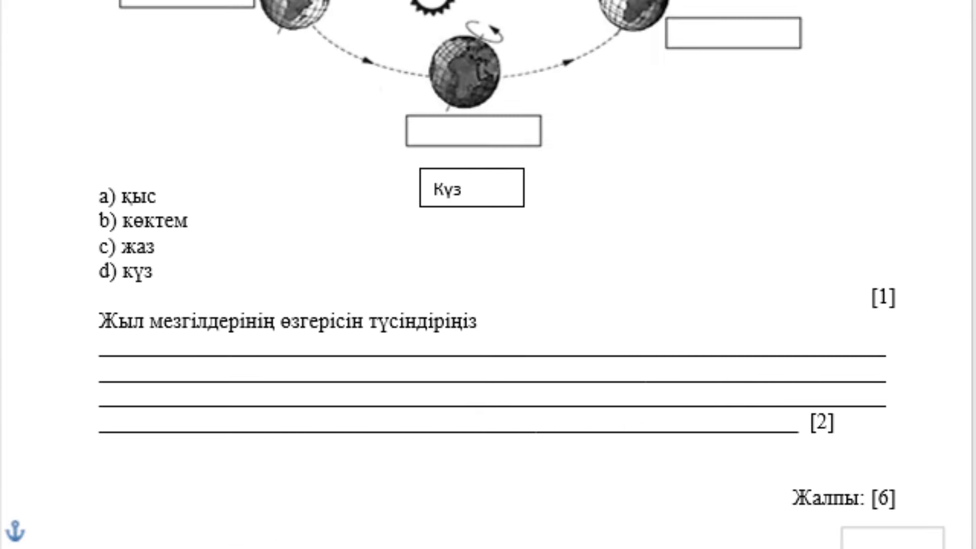
pyautogui.moveTo(894, 539); pyautogui.dragTo(907, 417)
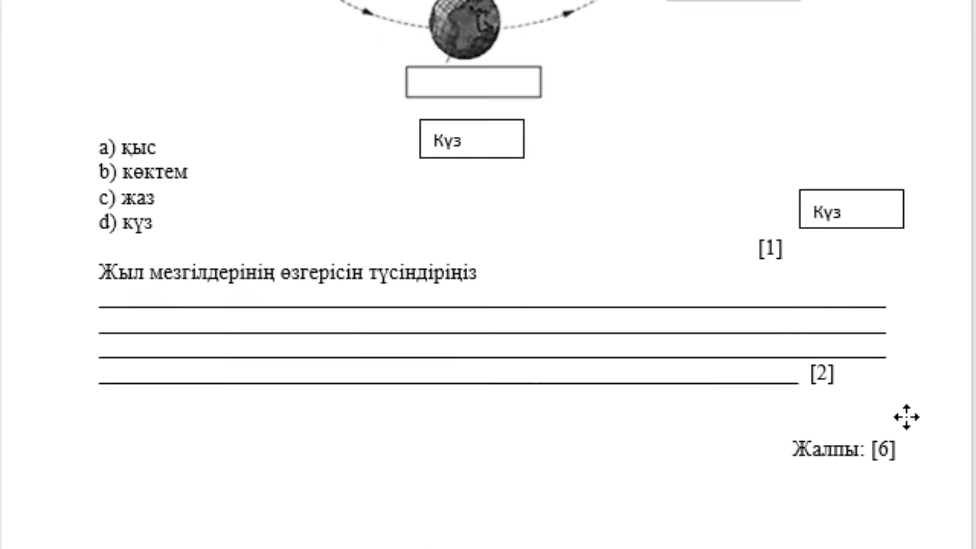
pyautogui.scroll(8, 907, 349)
pyautogui.moveTo(907, 417)
pyautogui.mouseDown()
pyautogui.moveTo(906, 349)
pyautogui.moveTo(922, 434)
pyautogui.moveTo(887, 366)
pyautogui.mouseUp()
pyautogui.scroll(-8, 857, 312)
pyautogui.scroll(5, 881, 370)
pyautogui.scroll(3, 881, 371)
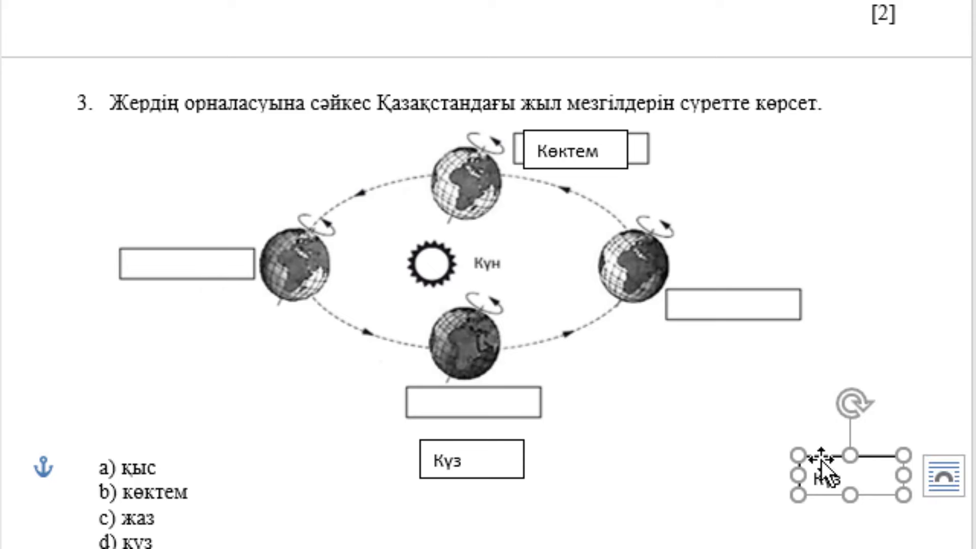
pyautogui.moveTo(822, 459)
pyautogui.mouseDown()
pyautogui.moveTo(817, 414)
pyautogui.moveTo(839, 404)
pyautogui.moveTo(844, 417)
pyautogui.mouseUp()
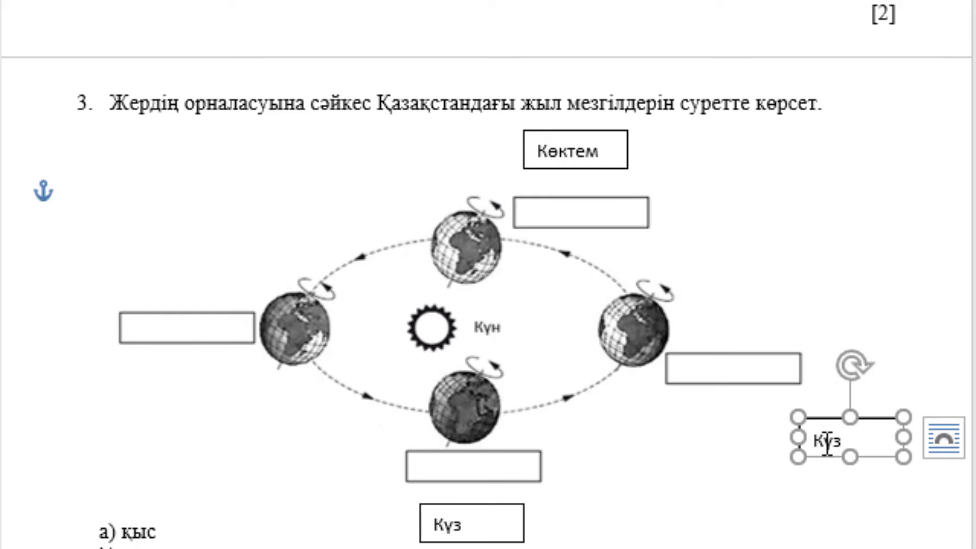
# Step: Retype the right-hand box as Қыс and paste a spare copy of the Күз box
pyautogui.doubleClick(827, 441)
pyautogui.write('Қыс')
pyautogui.click(483, 504)
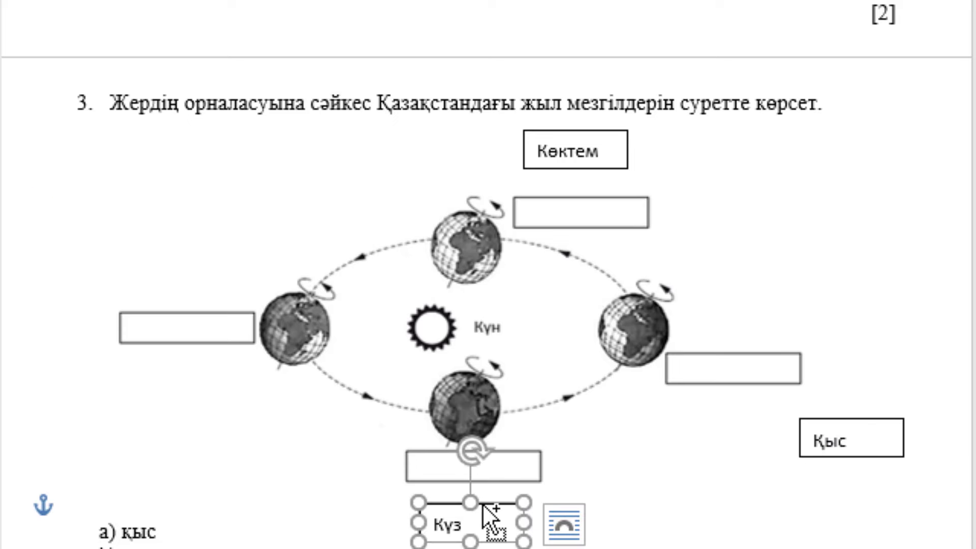
pyautogui.hotkey('ctrl', 'v')
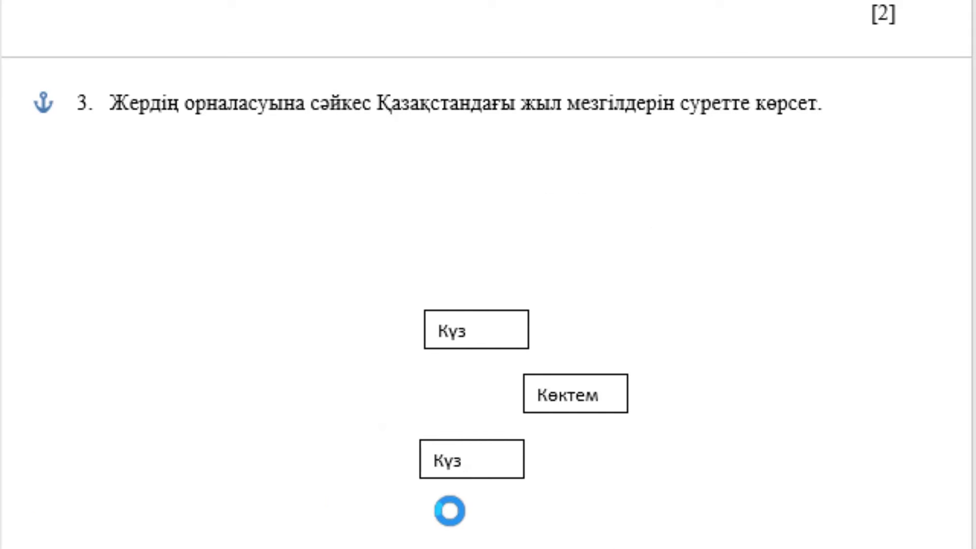
# Step: Move the spare Күз box above the answer options and change its text to Жаз
pyautogui.scroll(-10, 410, 469)
pyautogui.scroll(-1, 312, 212)
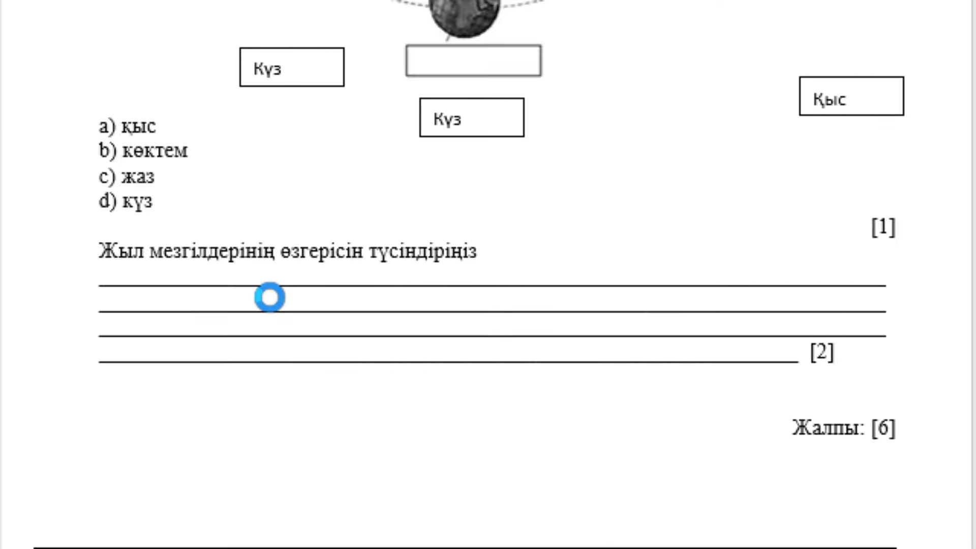
pyautogui.moveTo(270, 298)
pyautogui.mouseDown()
pyautogui.moveTo(205, 413)
pyautogui.moveTo(140, 429)
pyautogui.moveTo(134, 353)
pyautogui.moveTo(146, 403)
pyautogui.moveTo(181, 374)
pyautogui.moveTo(215, 368)
pyautogui.moveTo(216, 351)
pyautogui.moveTo(224, 394)
pyautogui.moveTo(235, 354)
pyautogui.mouseUp()
pyautogui.scroll(5, 127, 350)
pyautogui.scroll(-5, 124, 347)
pyautogui.scroll(5, 215, 351)
pyautogui.scroll(-5, 215, 350)
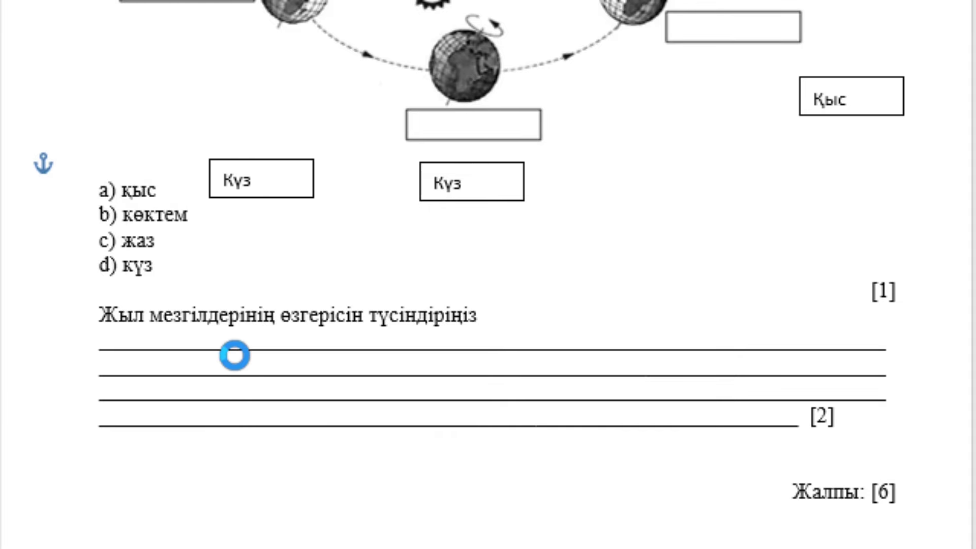
pyautogui.doubleClick(239, 180)
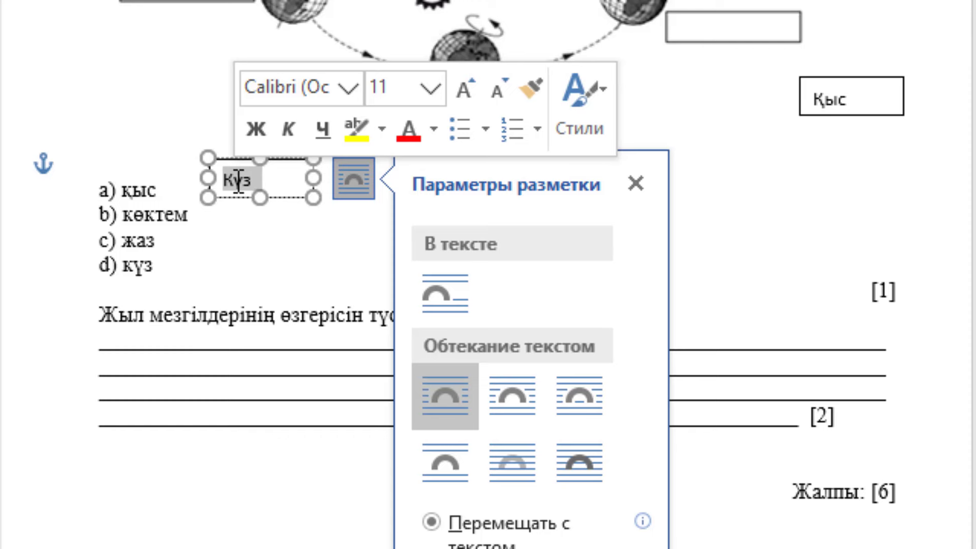
pyautogui.write('Жаз')
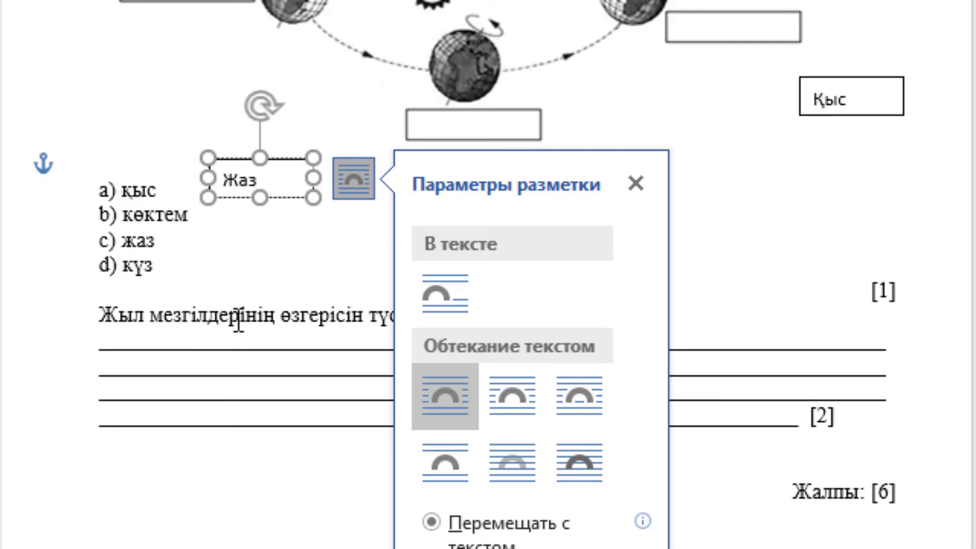
pyautogui.click(235, 324)
pyautogui.scroll(2, 273, 344)
pyautogui.scroll(2, 422, 310)
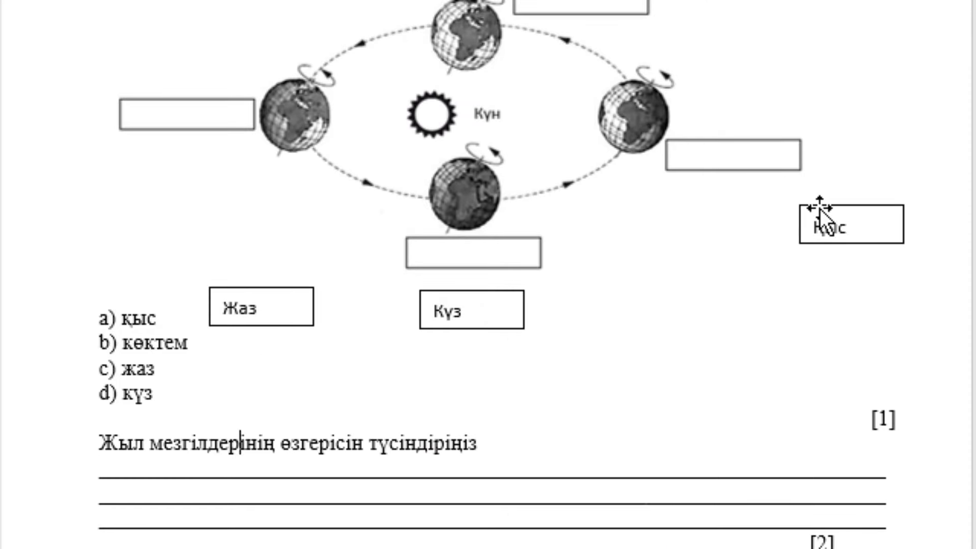
pyautogui.scroll(2, 776, 169)
pyautogui.scroll(2, 694, 153)
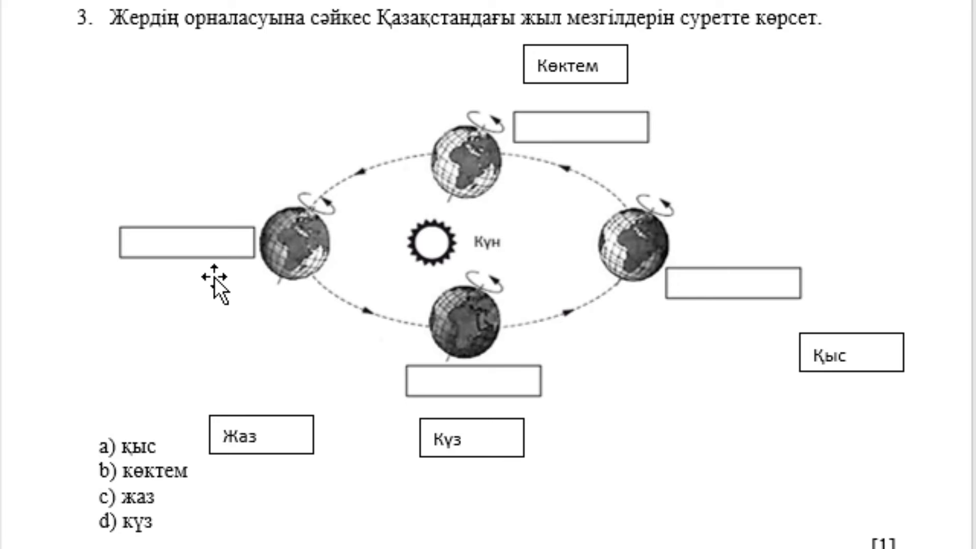
# Step: Give the Көктем label text yellow highlighting and the Жаз label text cyan highlighting
pyautogui.doubleClick(563, 71)
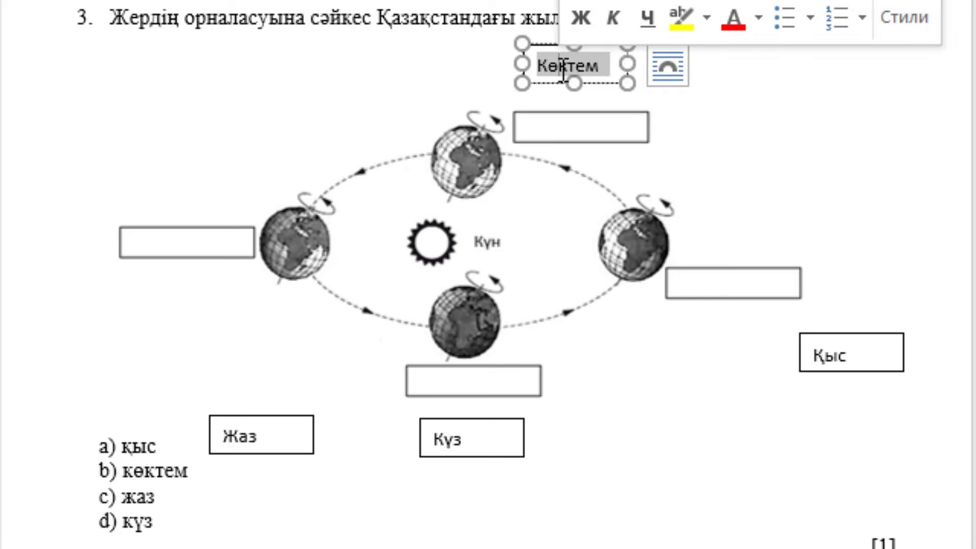
pyautogui.click(680, 17)
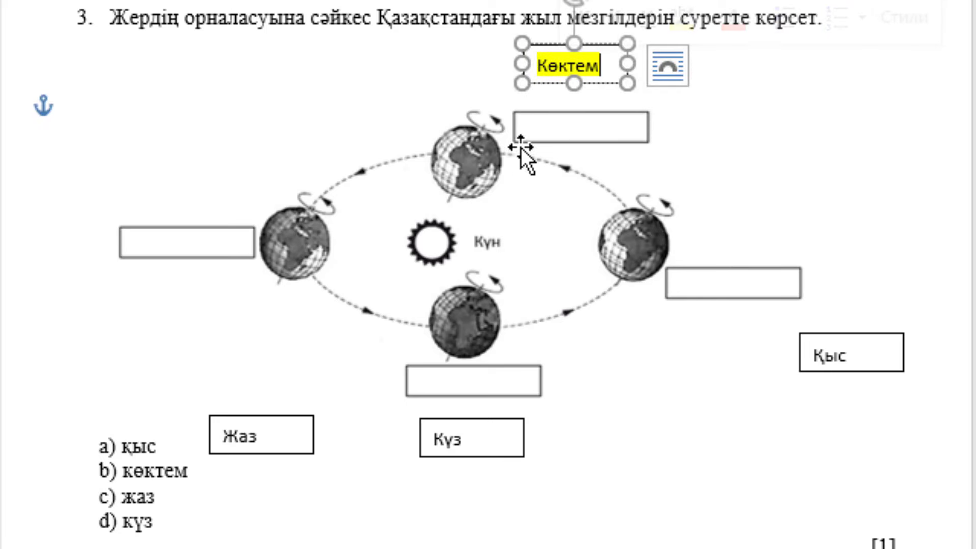
pyautogui.doubleClick(243, 431)
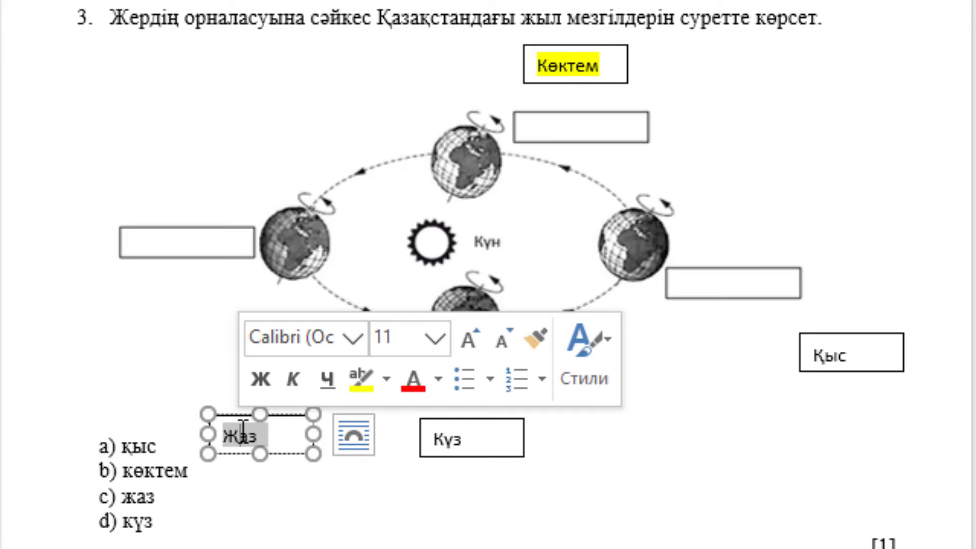
pyautogui.click(388, 379)
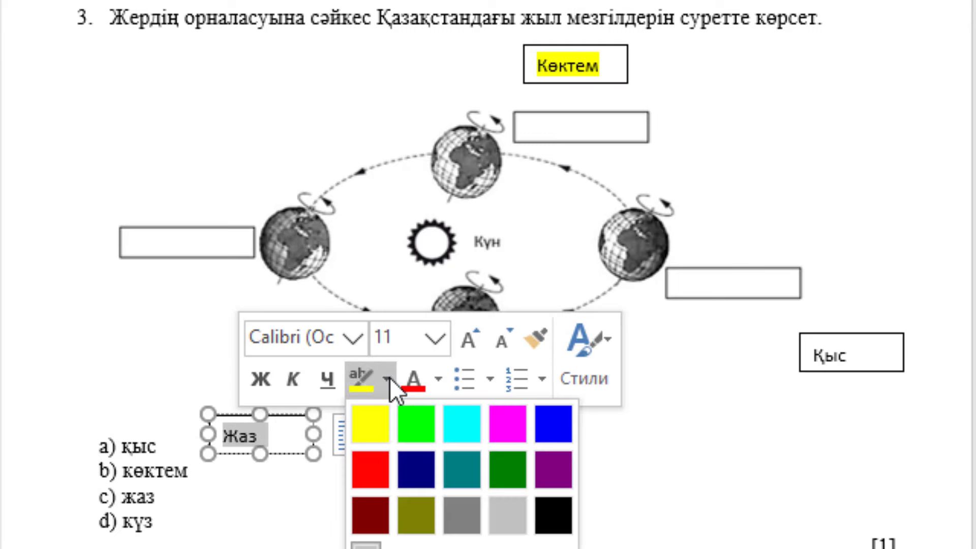
pyautogui.click(463, 432)
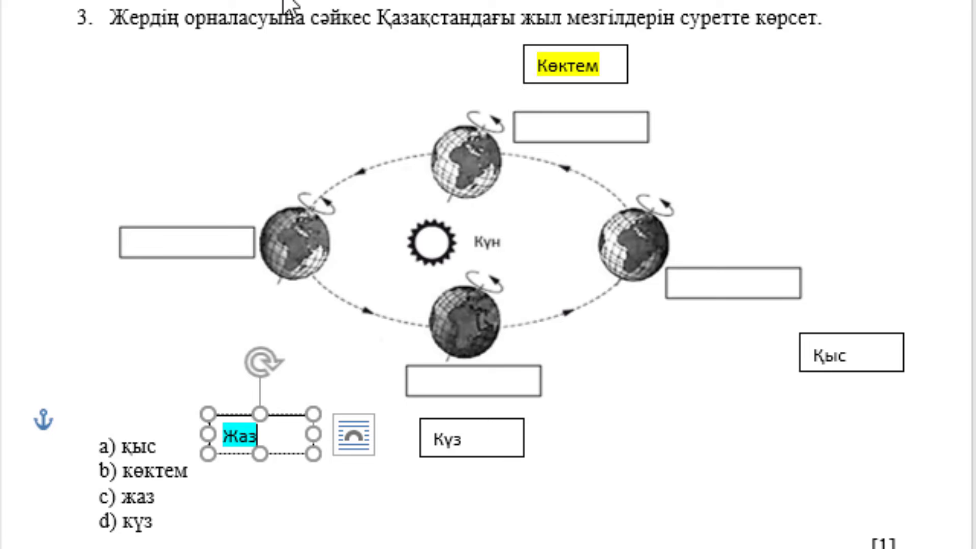
# Step: Handwrite көктем, қыс and күз in blue ink in the top, right and bottom boxes
pyautogui.moveTo(535, 105); pyautogui.dragTo(548, 133)
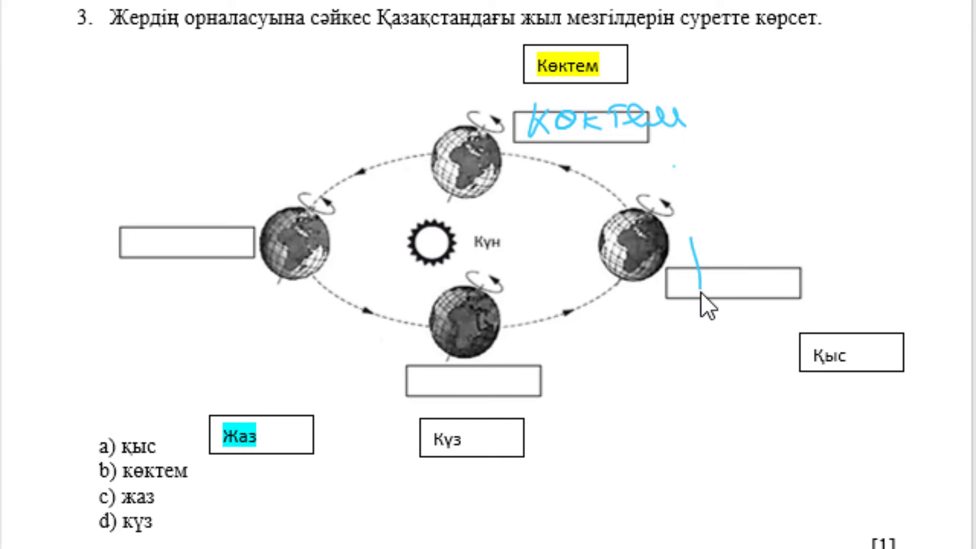
pyautogui.moveTo(704, 292)
pyautogui.mouseDown()
pyautogui.moveTo(699, 280)
pyautogui.moveTo(769, 290)
pyautogui.mouseUp()
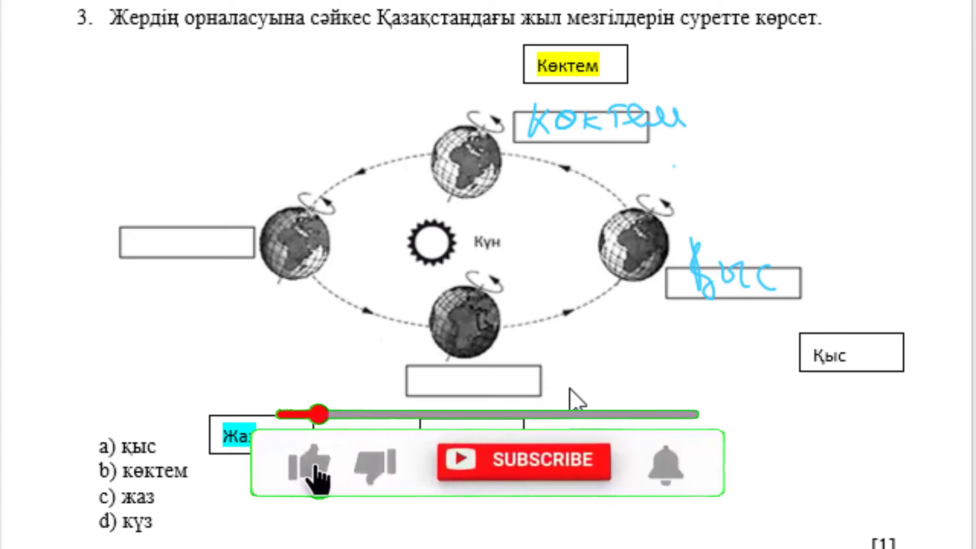
pyautogui.moveTo(435, 356)
pyautogui.mouseDown()
pyautogui.moveTo(435, 380)
pyautogui.moveTo(458, 382)
pyautogui.moveTo(480, 402)
pyautogui.moveTo(508, 400)
pyautogui.moveTo(498, 407)
pyautogui.mouseUp()
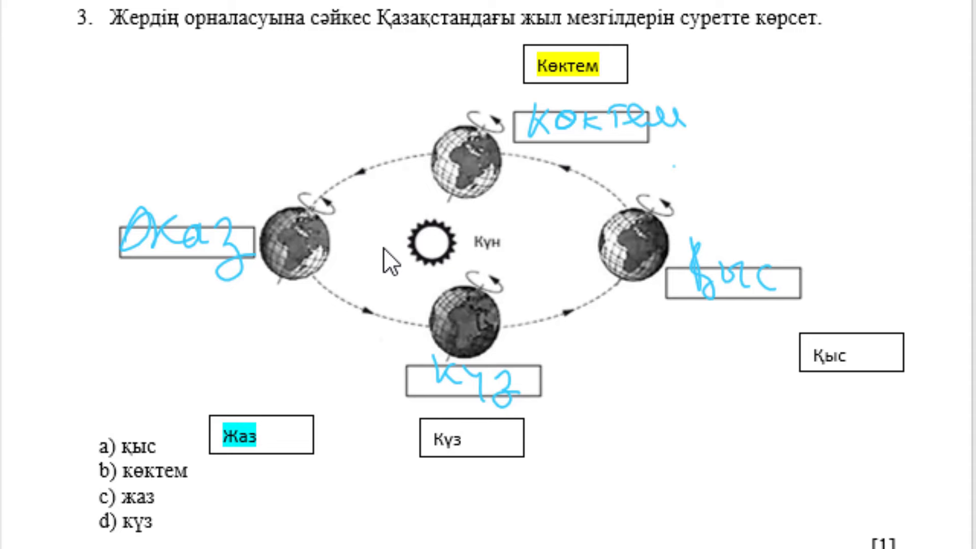
# Step: Delete the typed Жаз and Күз boxes, then select the 'Жыл мезгілдерінің өзгерісін түсіндіріңіз' line
pyautogui.hotkey('ctrl', 'z')
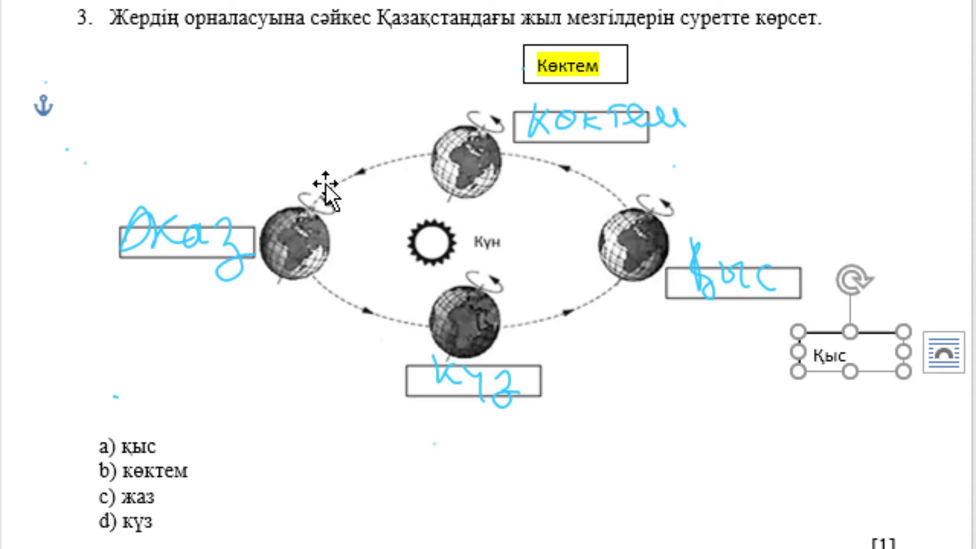
pyautogui.scroll(-1, 332, 184)
pyautogui.scroll(-4, 331, 184)
pyautogui.scroll(-7, 331, 185)
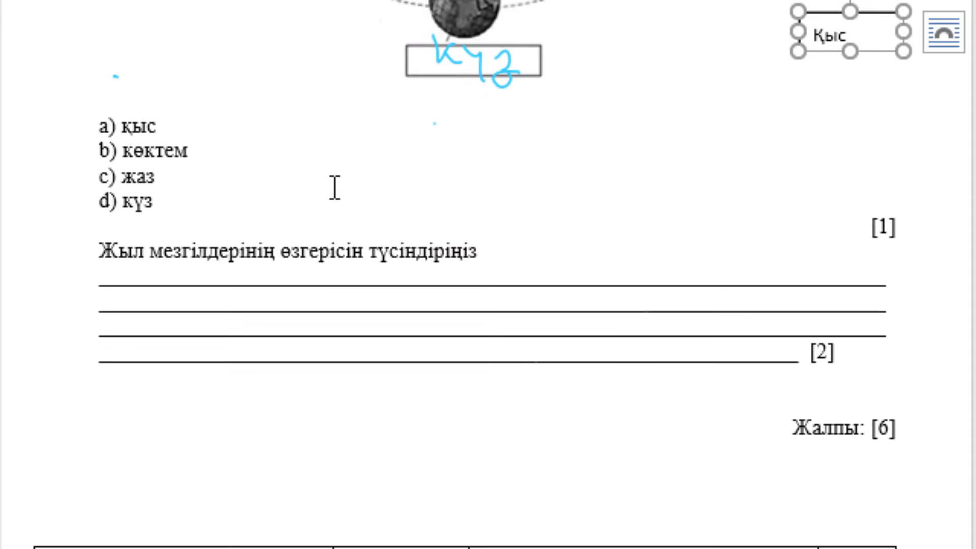
pyautogui.moveTo(100, 252); pyautogui.dragTo(390, 261)
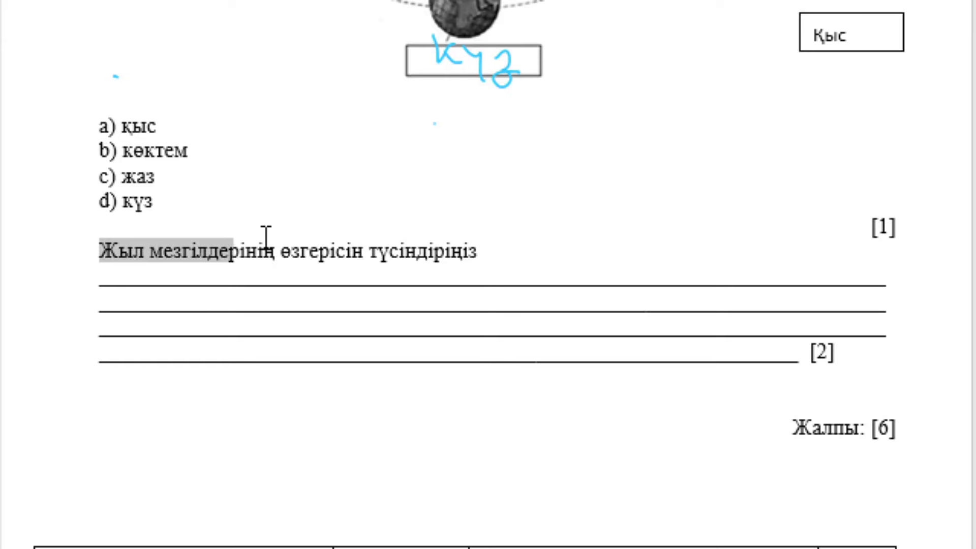